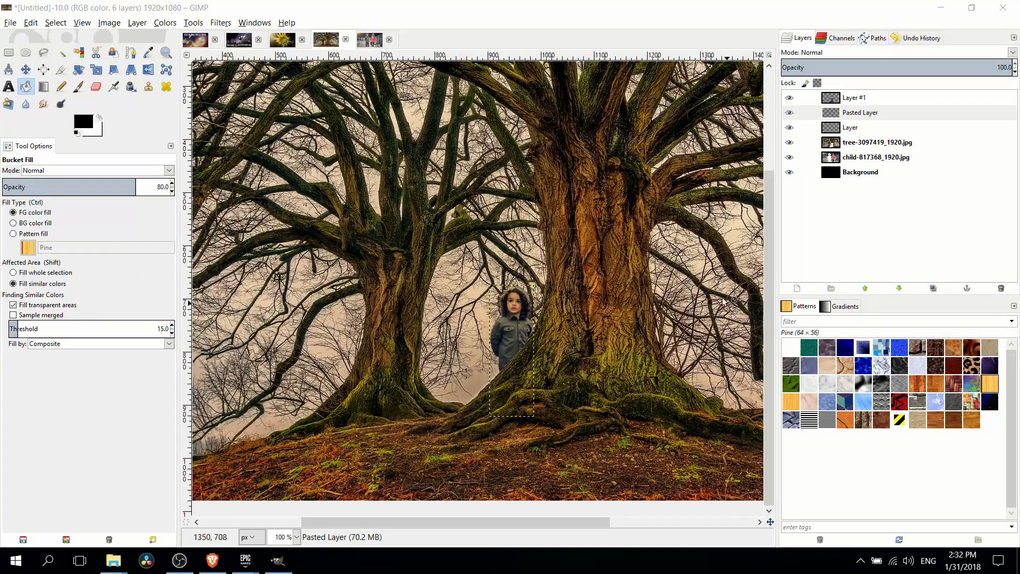
scroll(591, 296, up, 3)
scroll(523, 360, down, 2)
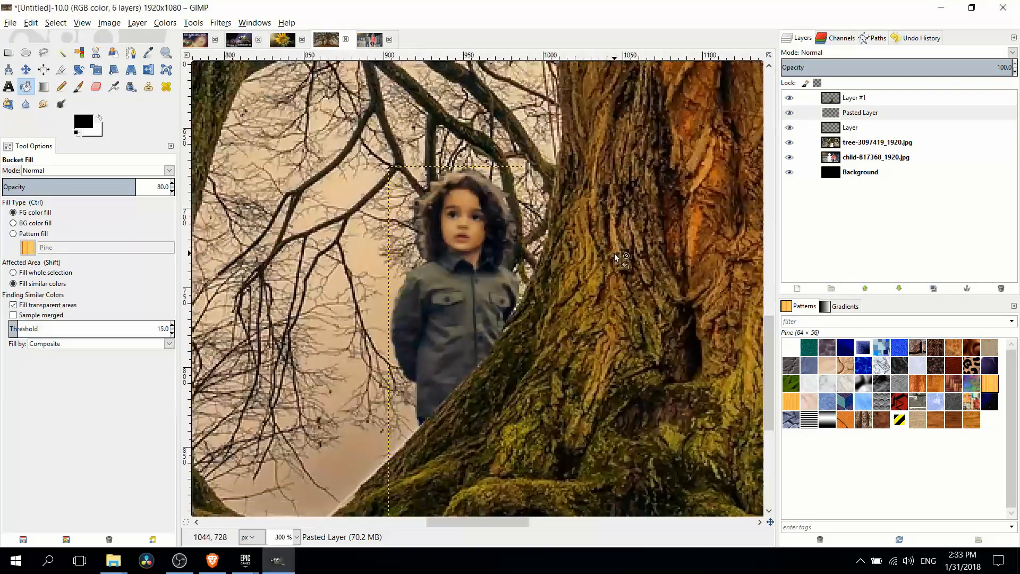
scroll(615, 253, up, 1)
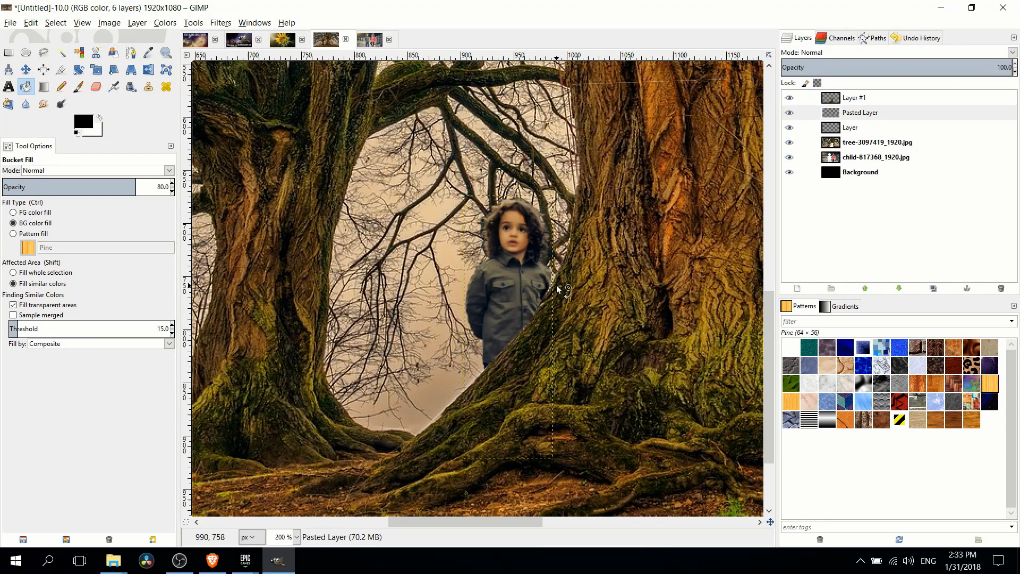
scroll(555, 291, down, 1)
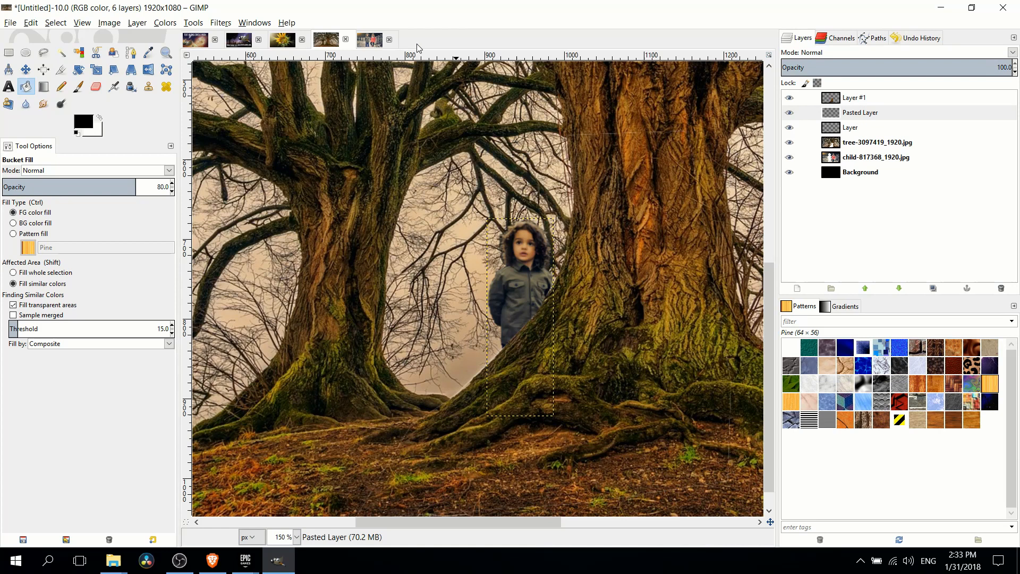
click(371, 40)
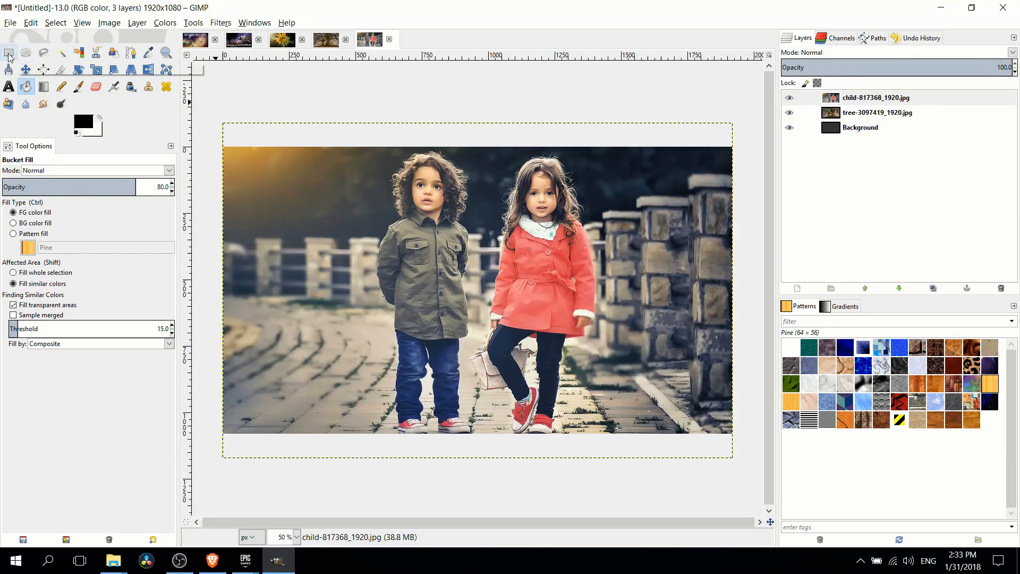
click(789, 113)
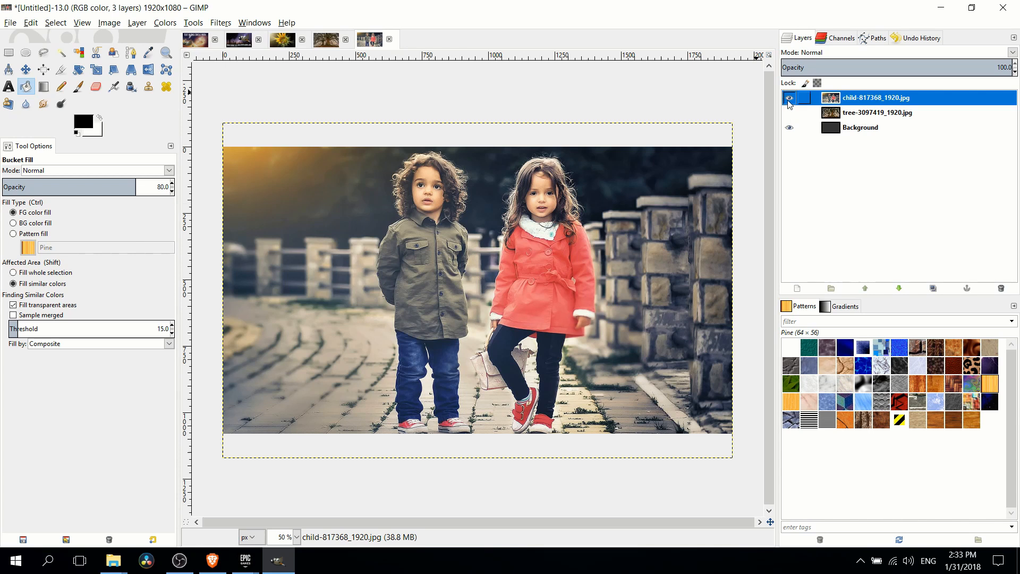
click(790, 98)
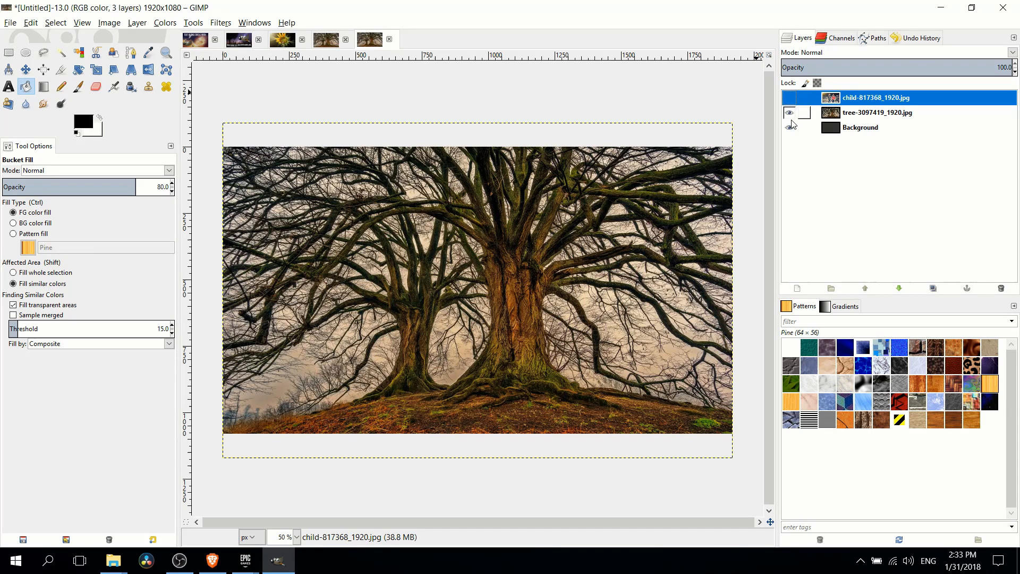
click(789, 112)
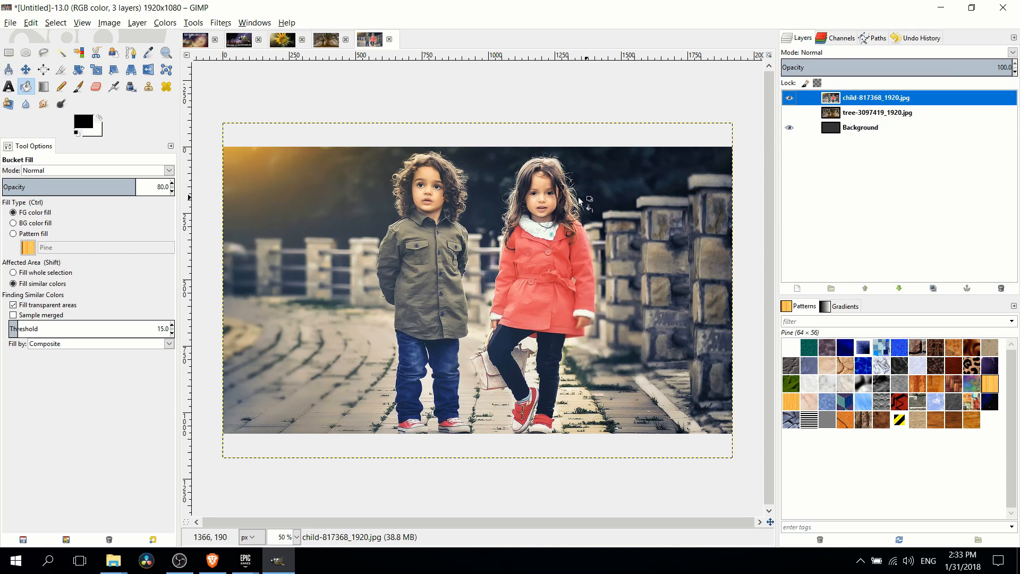
click(789, 98)
click(789, 112)
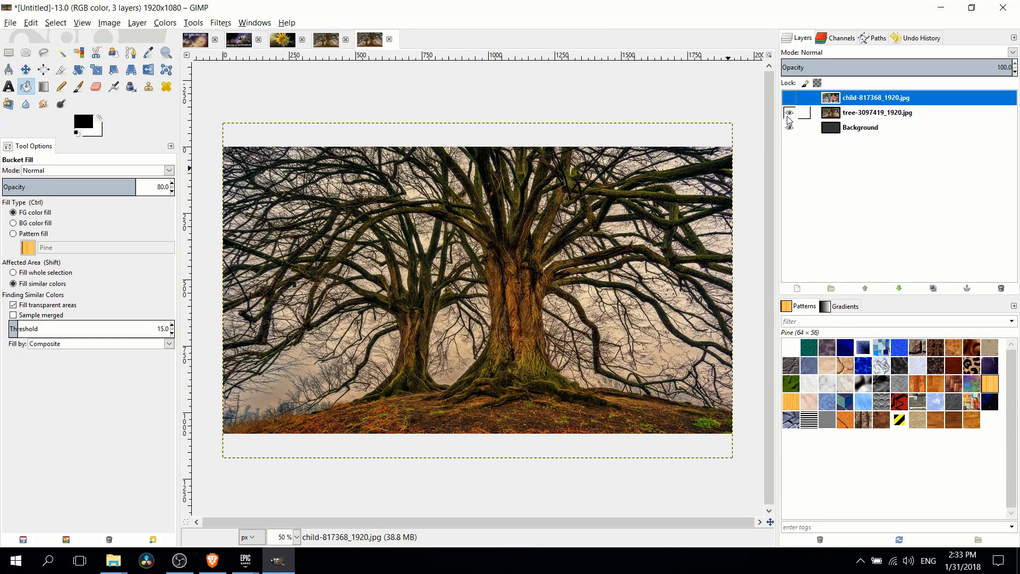
click(789, 112)
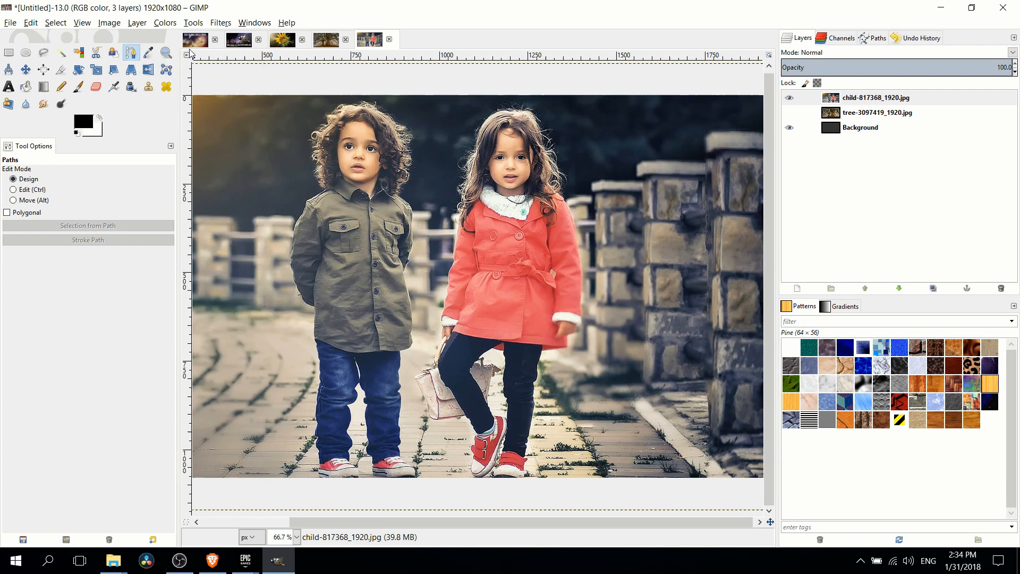
scroll(513, 149, up, 2)
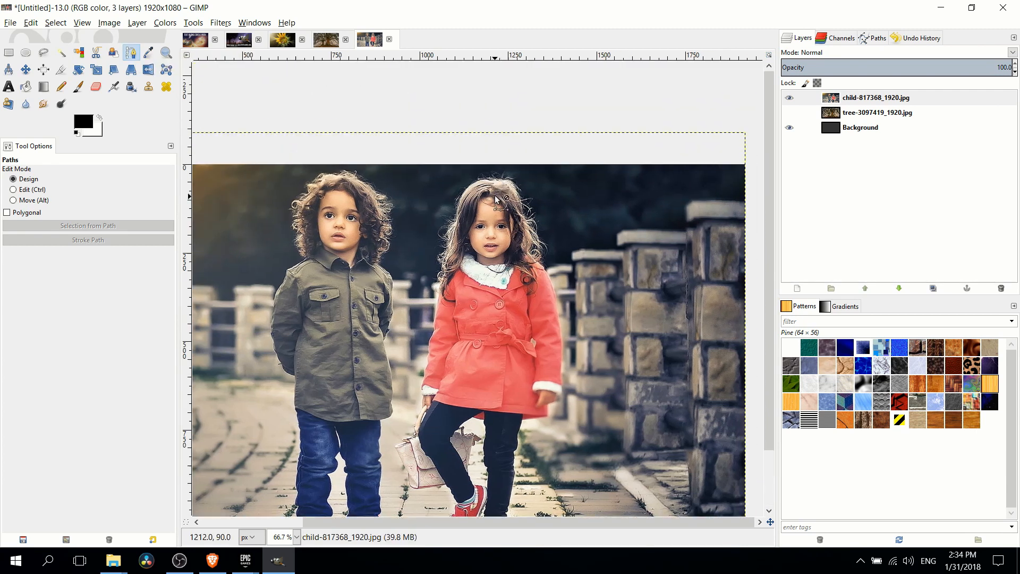
scroll(496, 176, up, 2)
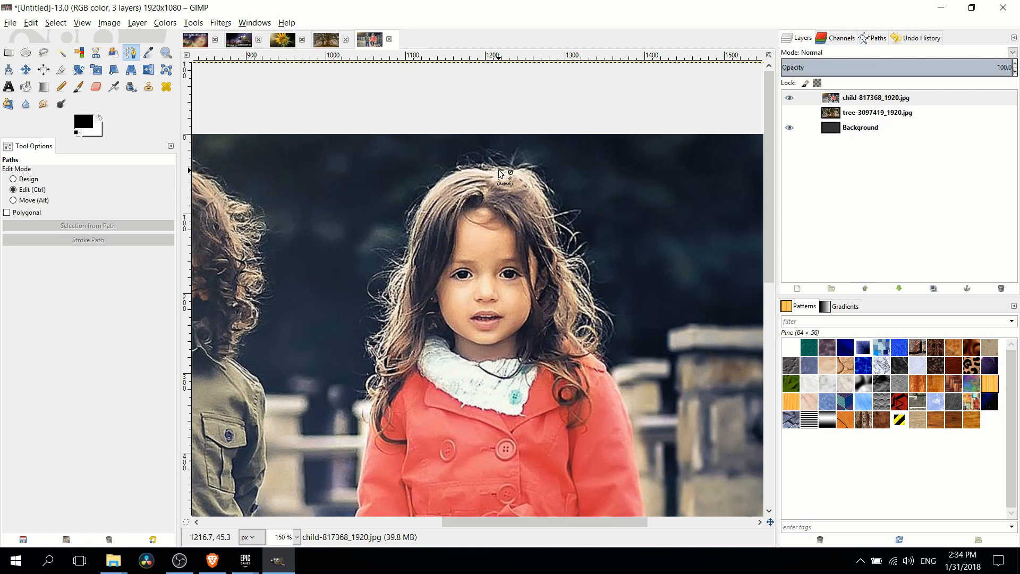
scroll(498, 170, up, 1)
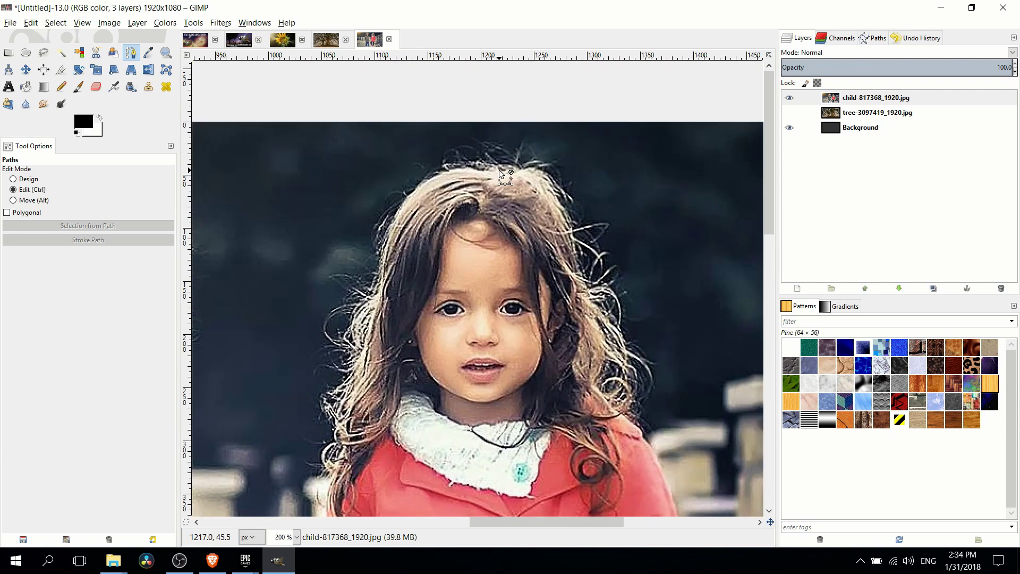
With the Paths tool, anchor the outline across the top and right side of the girl's hair.
click(132, 52)
scroll(410, 188, down, 2)
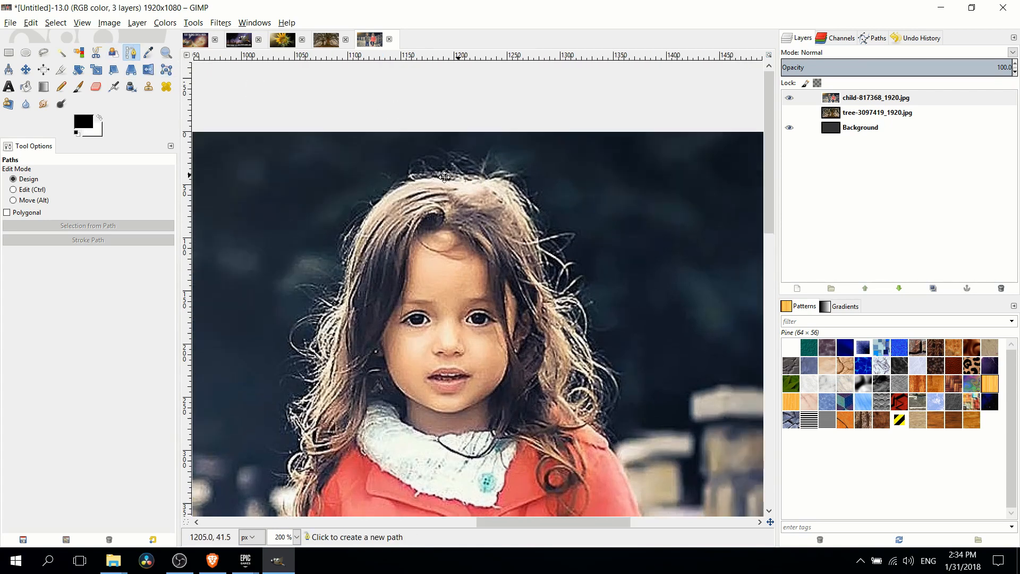
scroll(409, 187, up, 1)
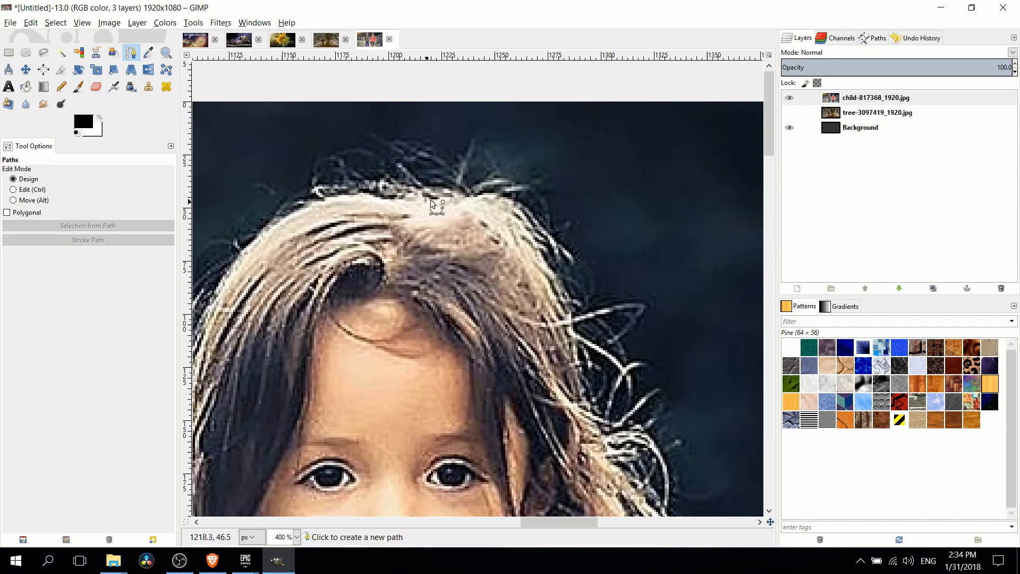
scroll(404, 209, up, 1)
scroll(404, 208, right, 1)
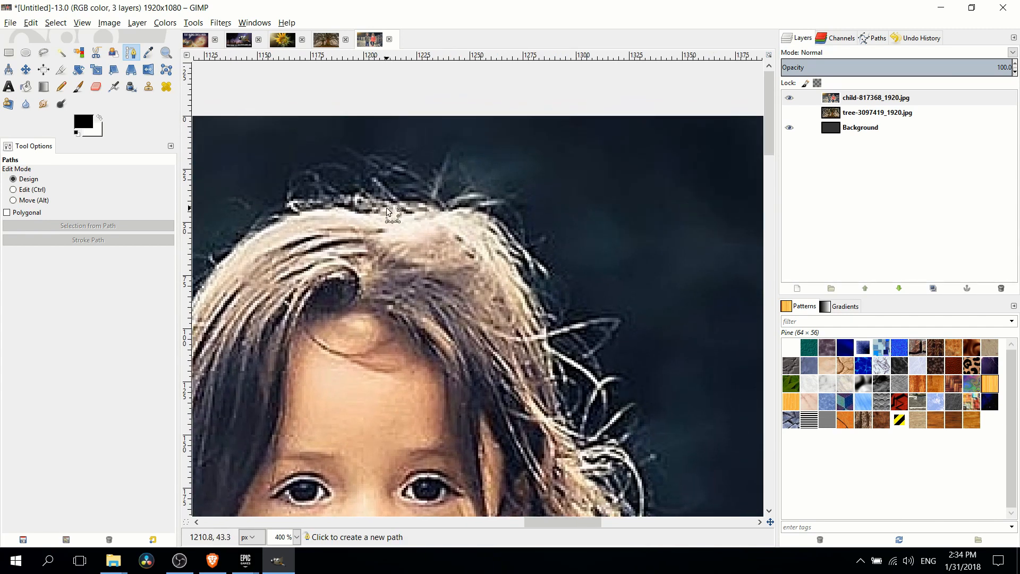
click(389, 210)
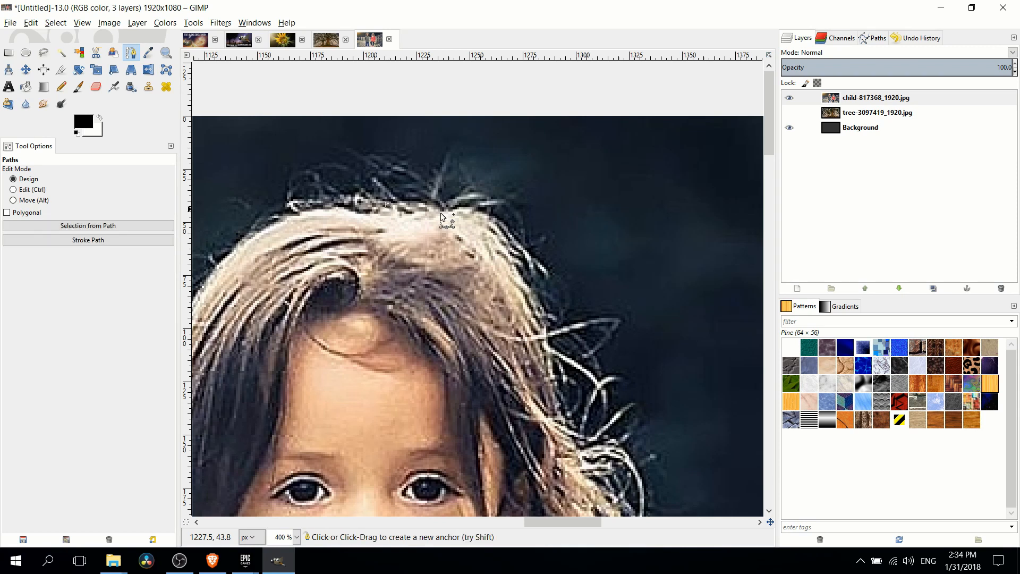
scroll(388, 209, down, 1)
scroll(388, 210, right, 1)
click(359, 185)
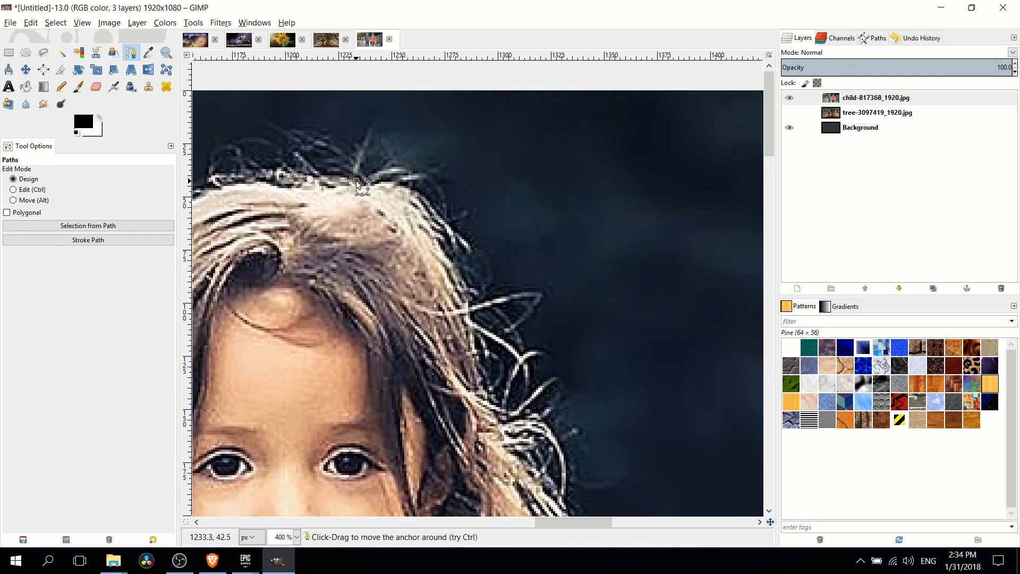
click(383, 185)
click(416, 200)
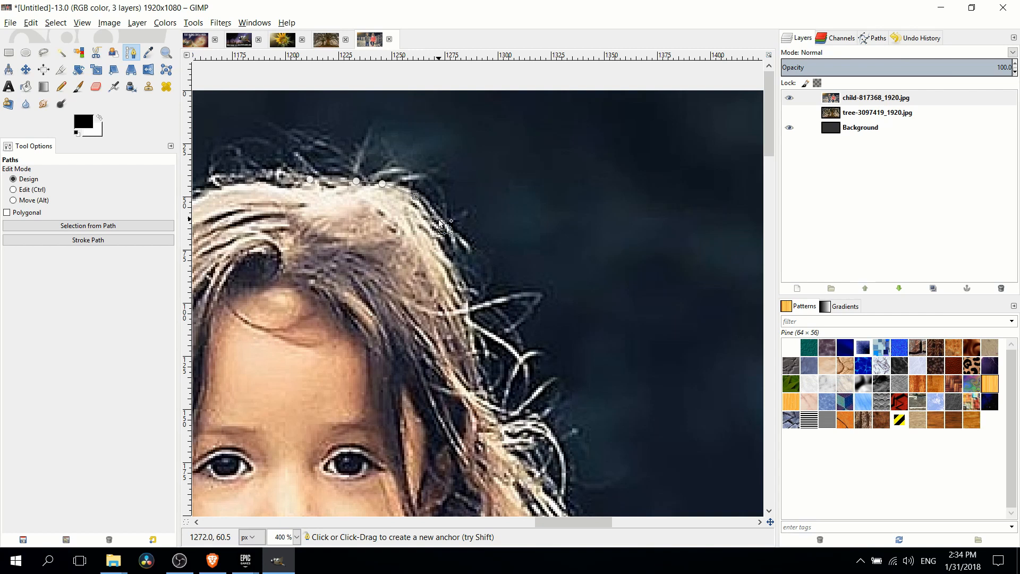
scroll(482, 261, down, 3)
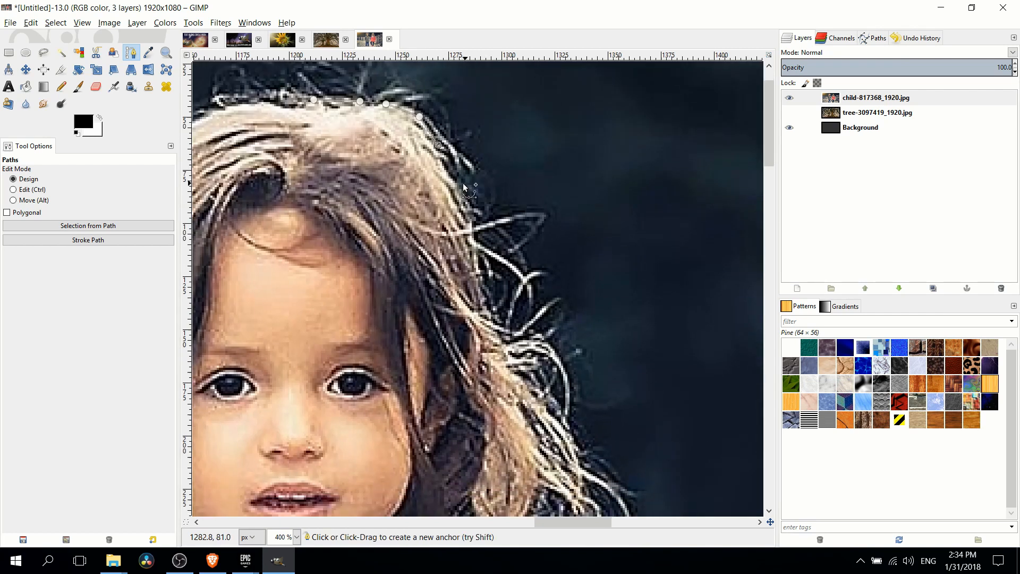
click(454, 177)
scroll(462, 207, down, 3)
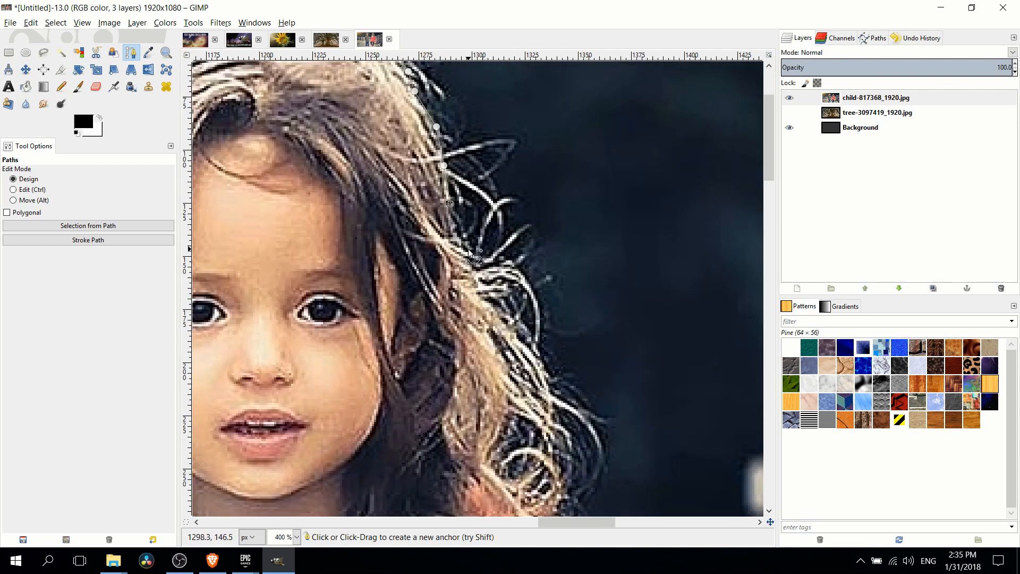
click(467, 250)
drag(494, 276, 618, 235)
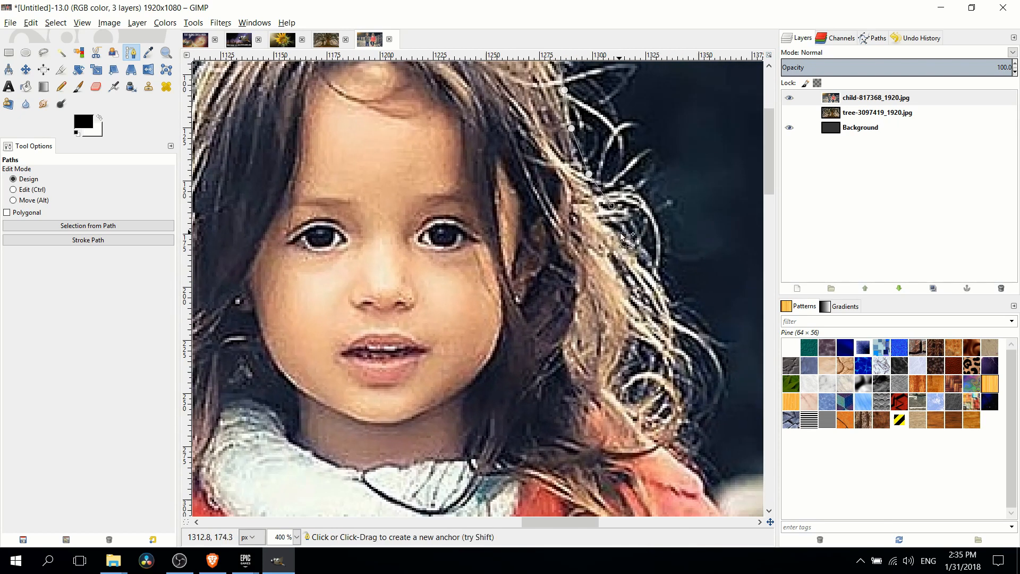
scroll(633, 244, down, 3)
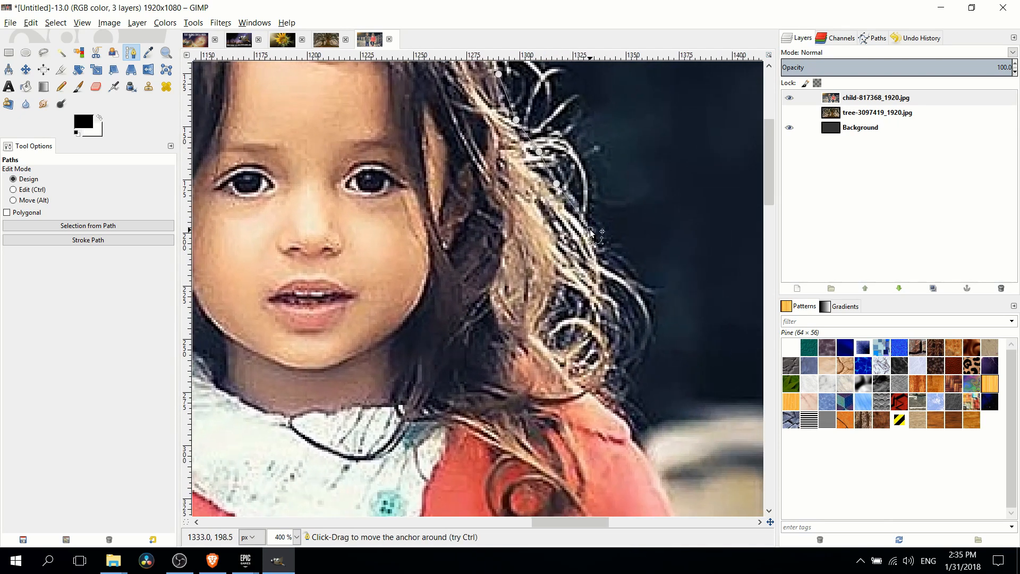
scroll(593, 231, down, 3)
scroll(586, 199, down, 5)
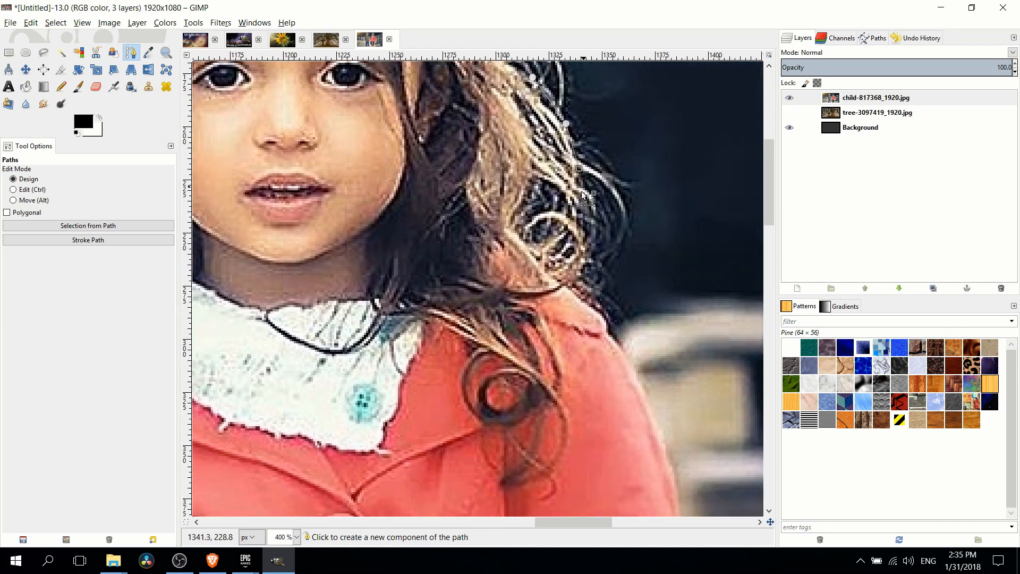
scroll(586, 231, down, 4)
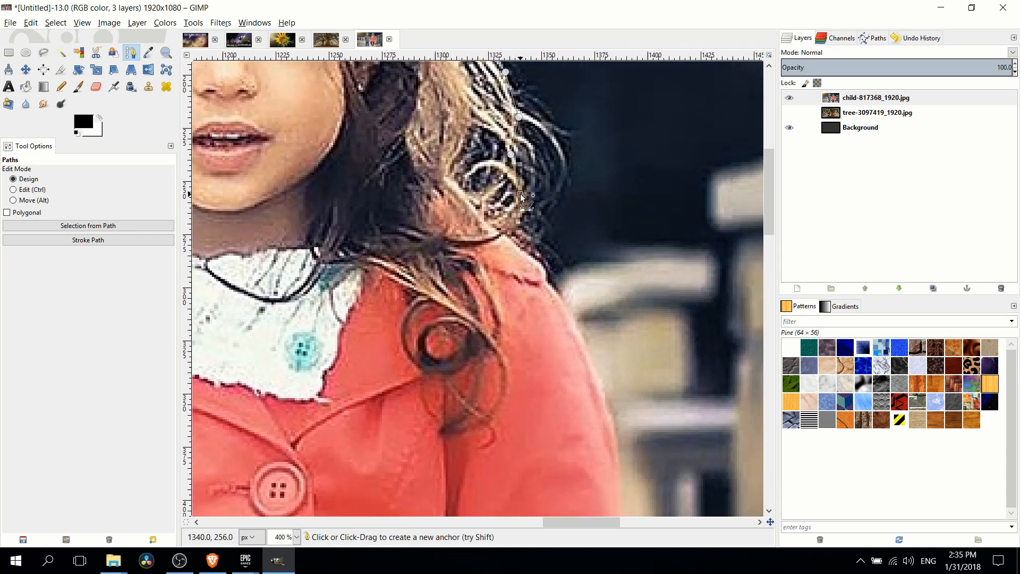
scroll(534, 241, down, 3)
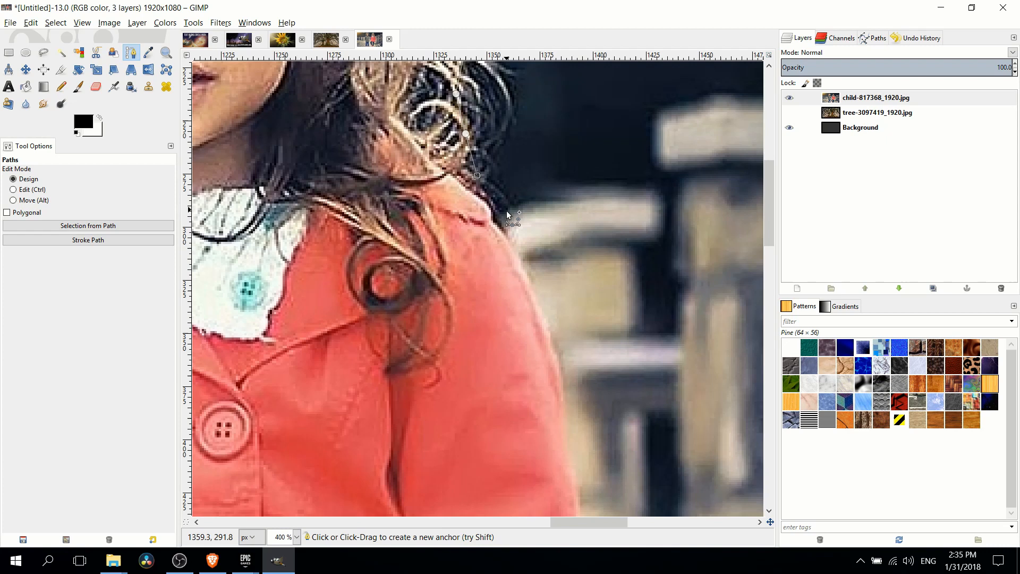
scroll(535, 215, up, 3)
scroll(536, 215, down, 3)
scroll(538, 208, down, 3)
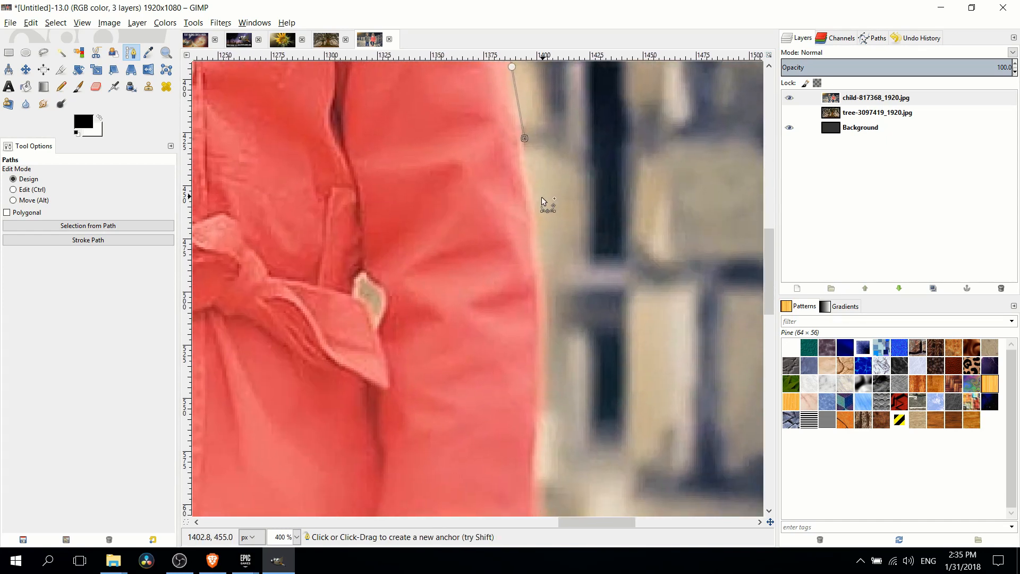
scroll(559, 176, down, 4)
Continue the path down the coat edge, around the cuff and hand, to the lower hem.
click(533, 179)
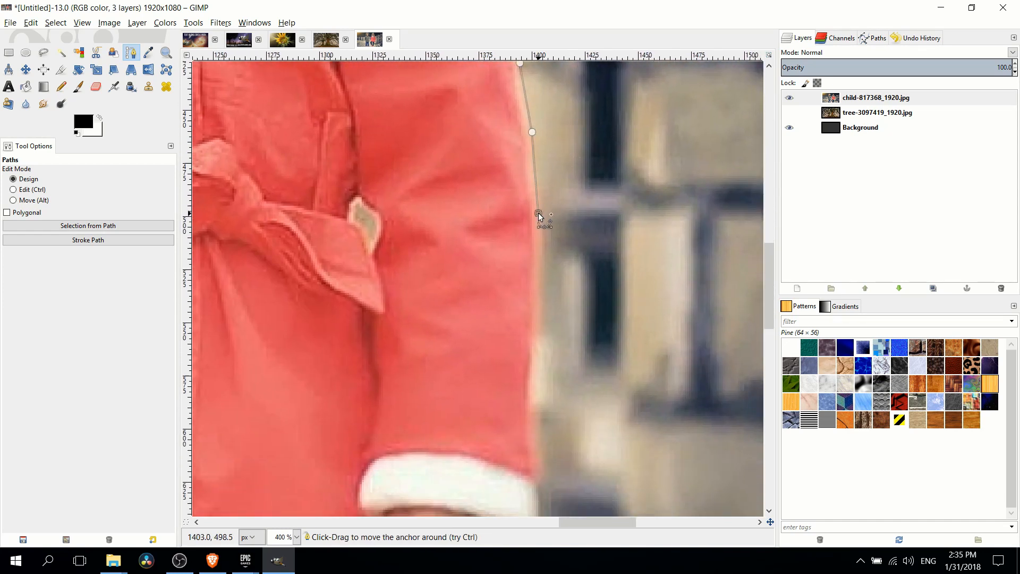
scroll(542, 207, down, 3)
scroll(543, 189, down, 3)
scroll(558, 159, down, 2)
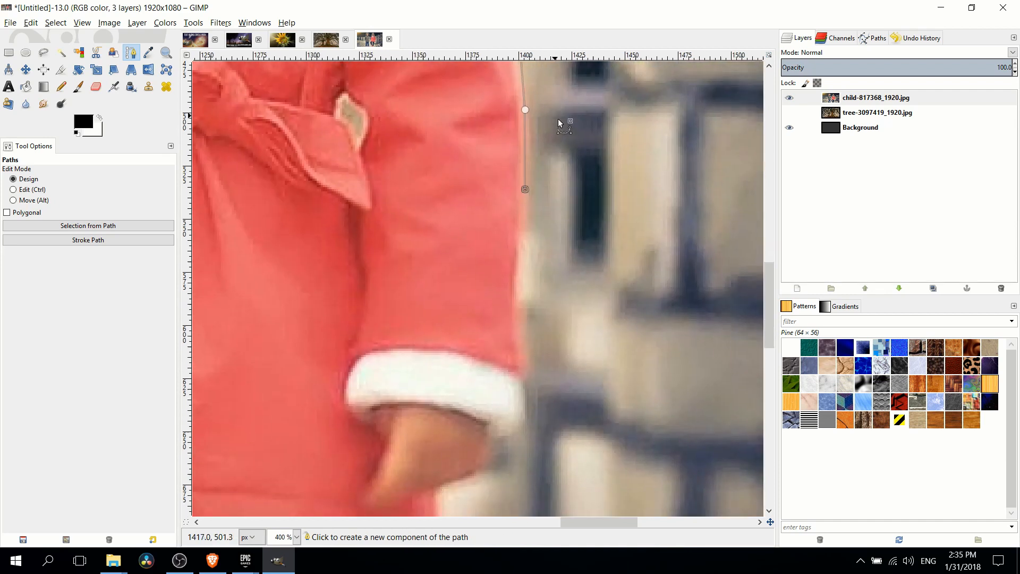
scroll(558, 128, up, 3)
scroll(542, 216, down, 3)
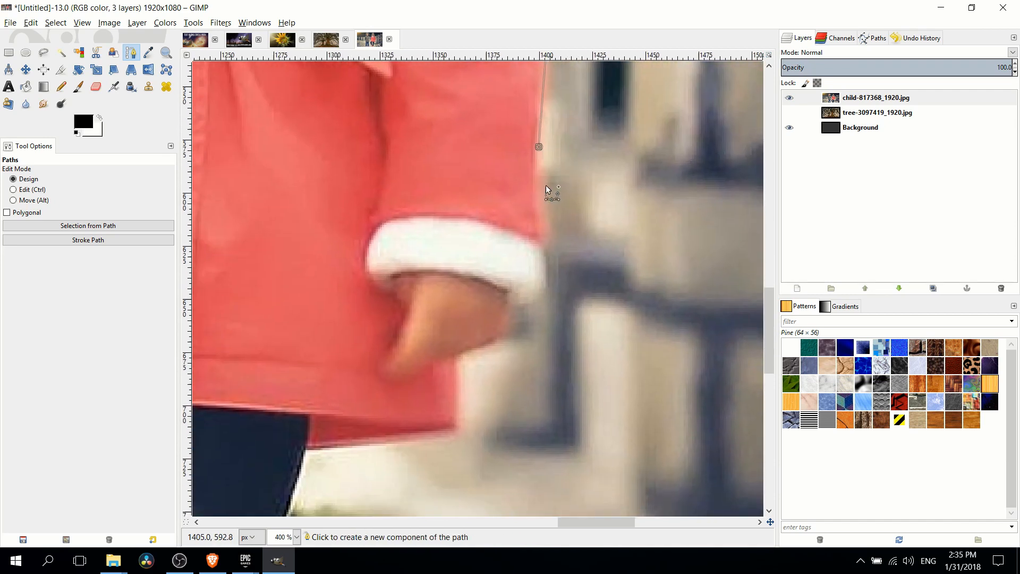
click(545, 239)
scroll(557, 200, down, 5)
click(568, 164)
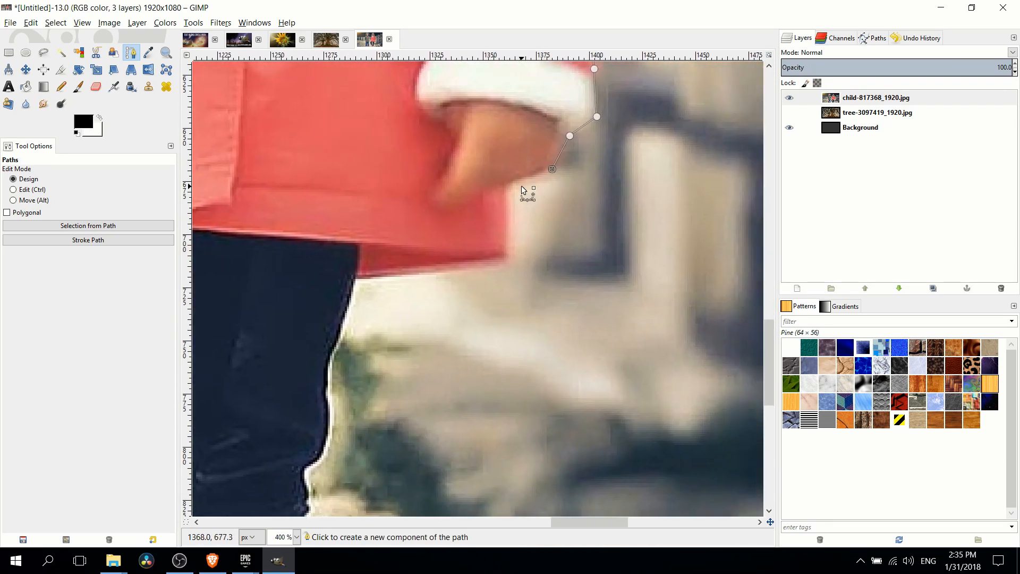
click(511, 256)
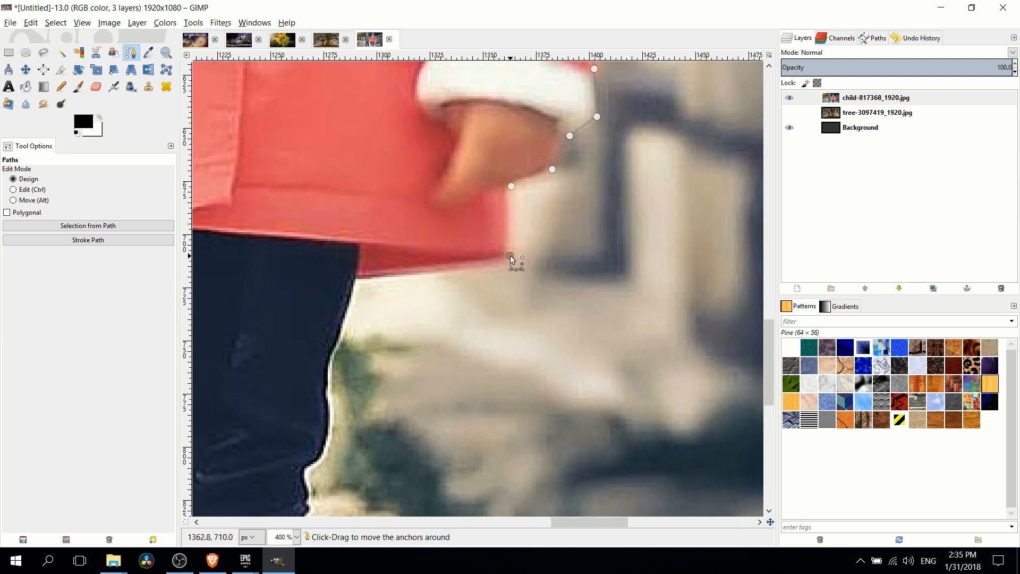
scroll(510, 255, down, 3)
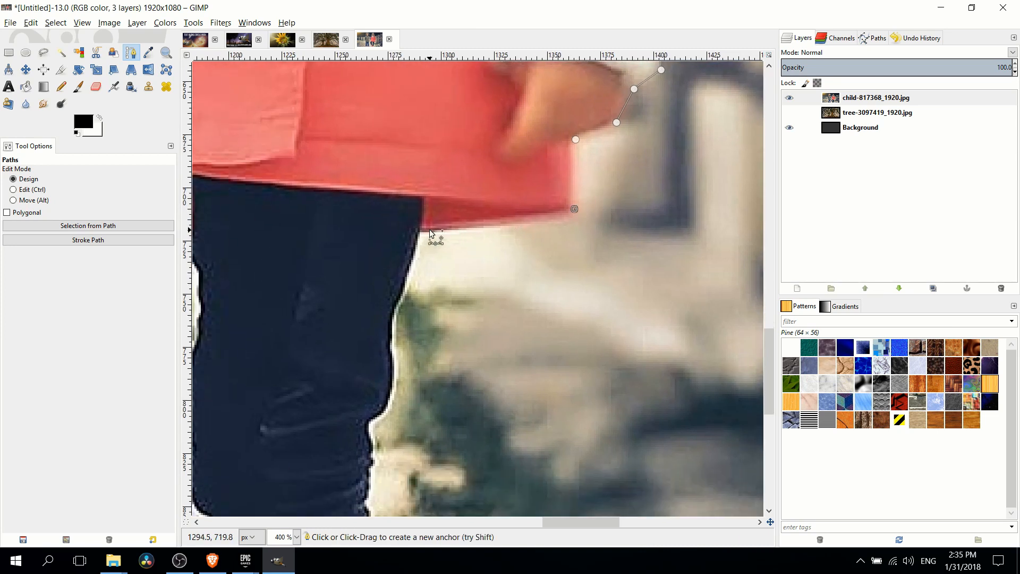
drag(574, 210, 576, 213)
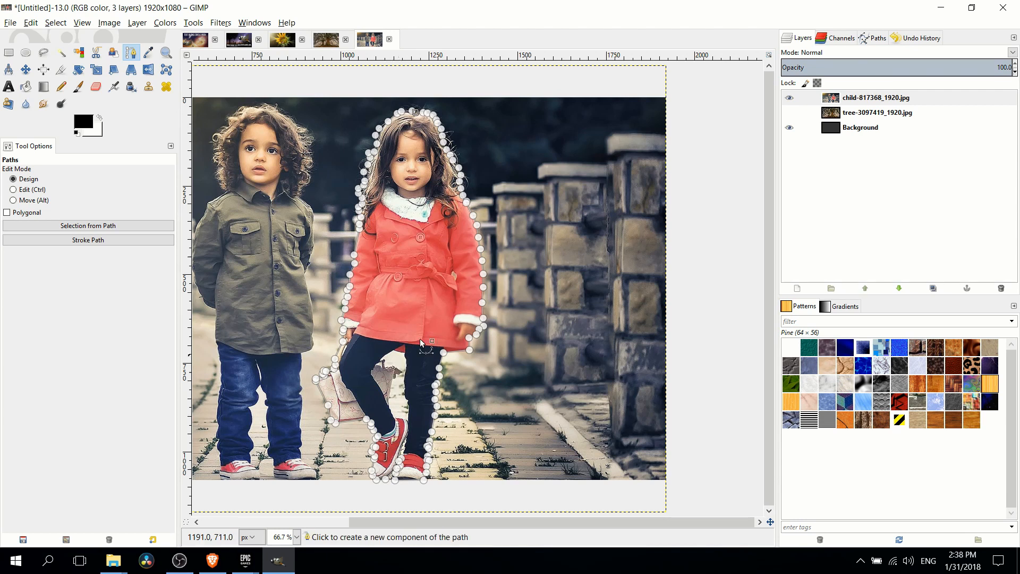
Convert the Unnamed path around the girl into a selection via Path to Selection.
click(875, 37)
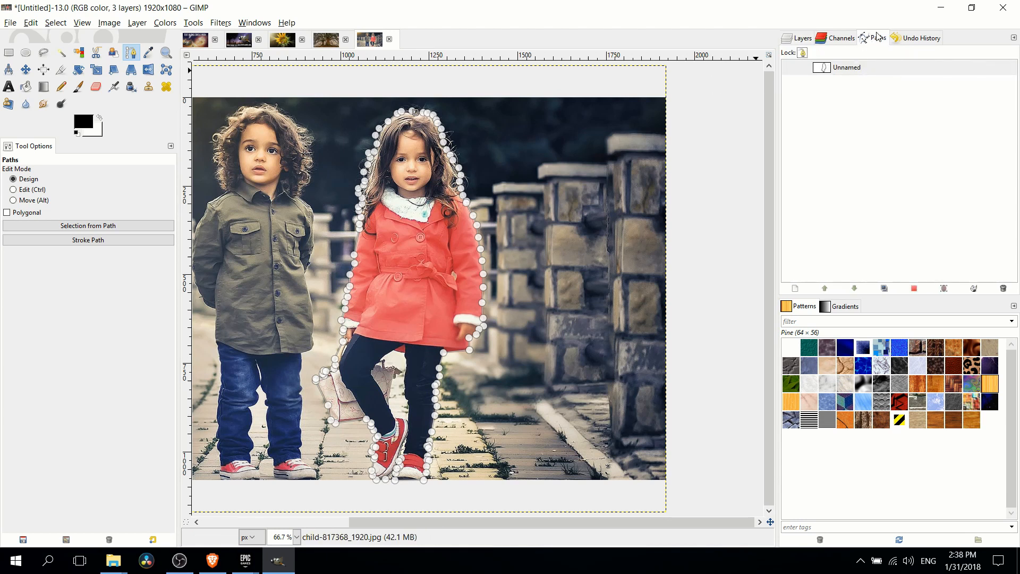
right_click(849, 70)
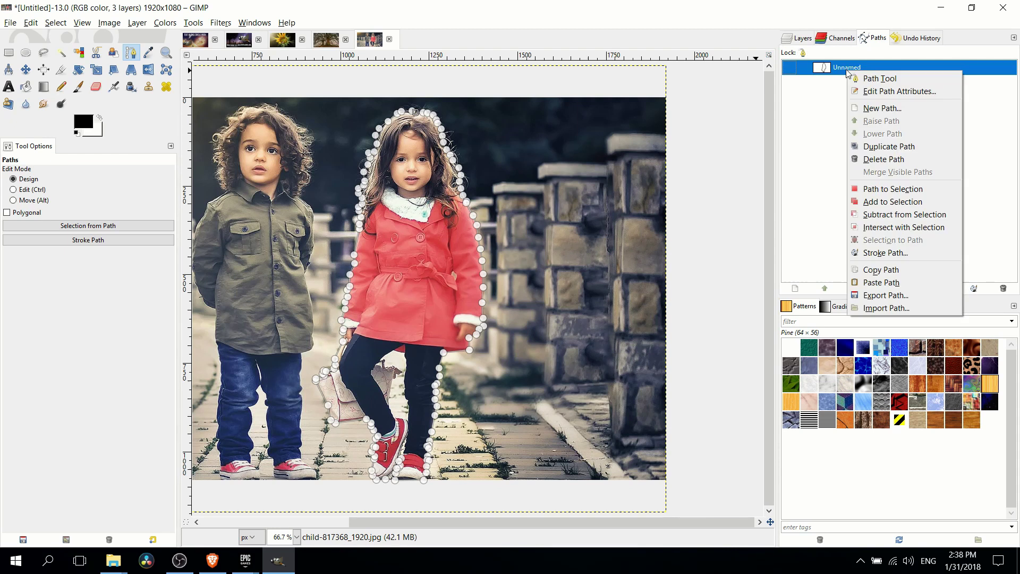
click(893, 188)
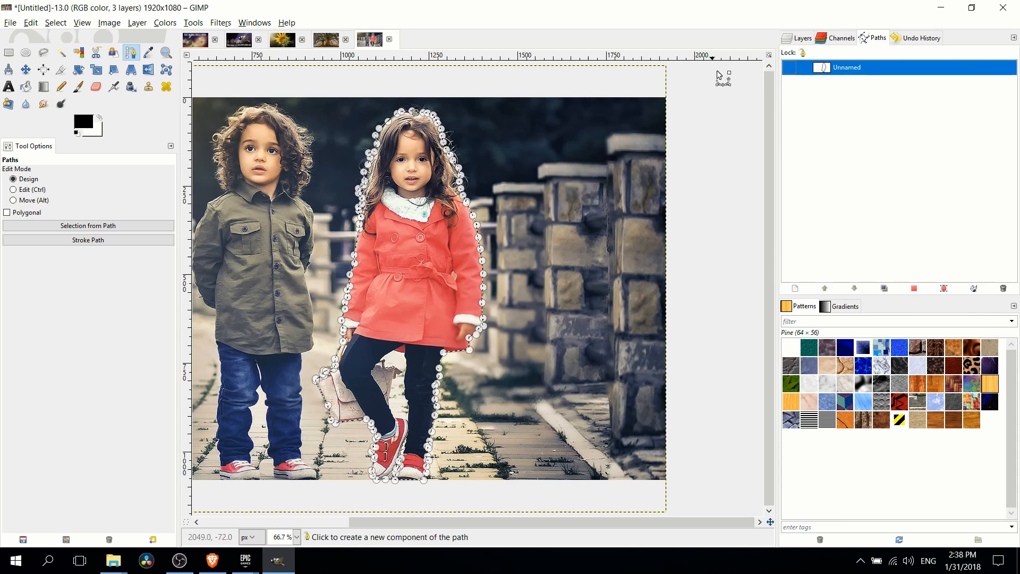
click(800, 37)
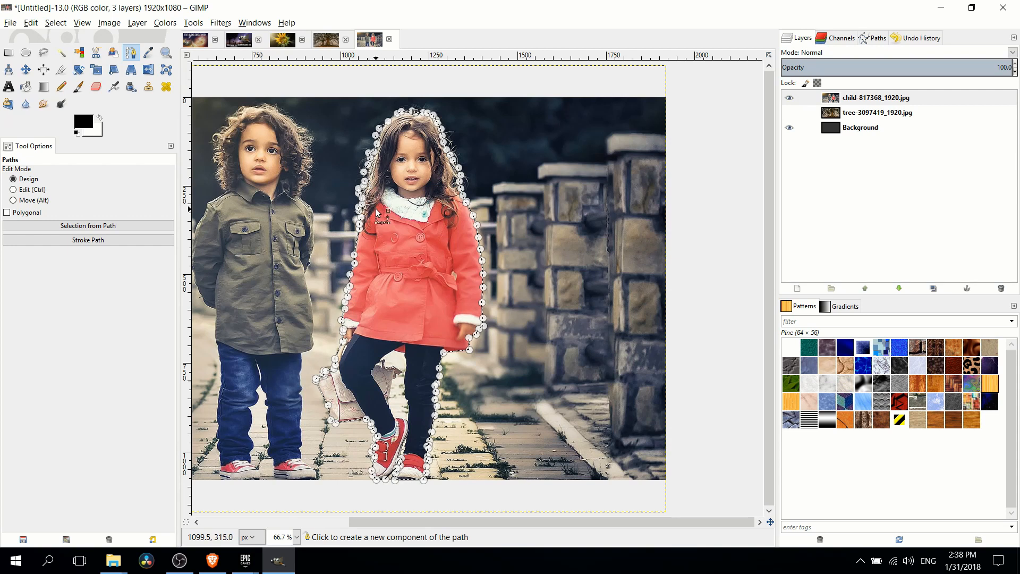
Cut the girl, add a new transparent layer, and paste her back as a floating selection.
key(ctrl+x)
scroll(756, 208, left, 5)
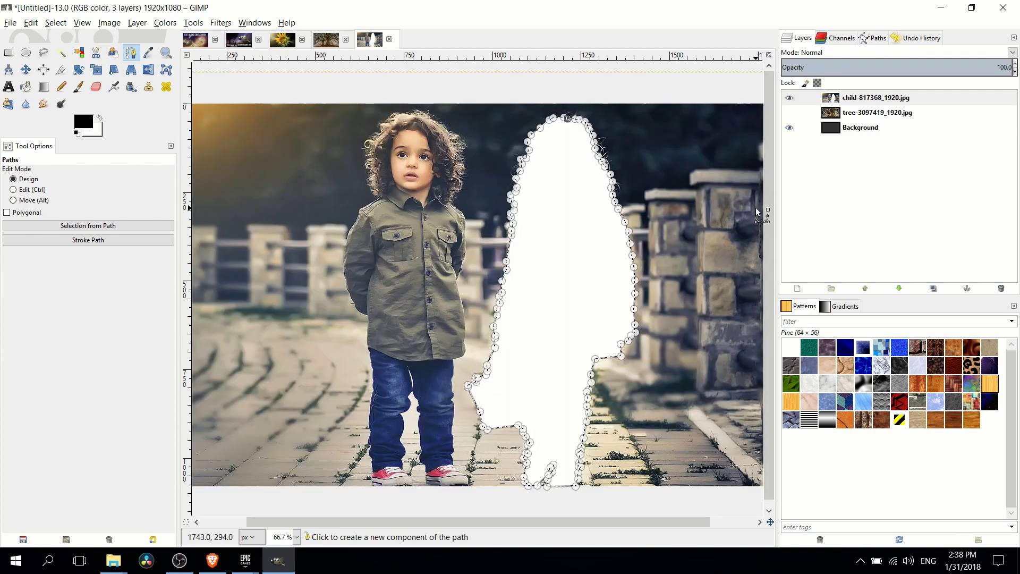
click(800, 287)
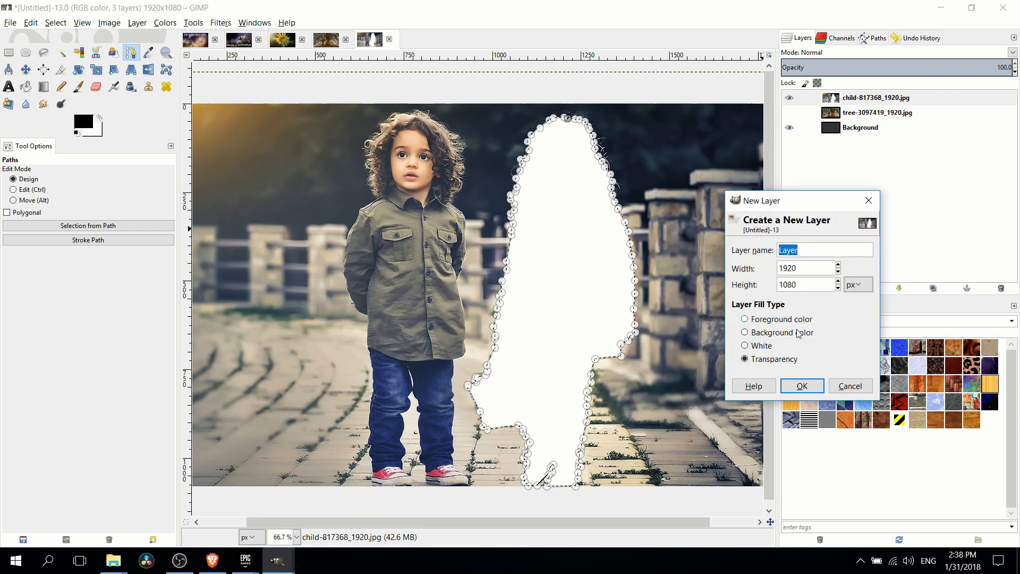
click(802, 386)
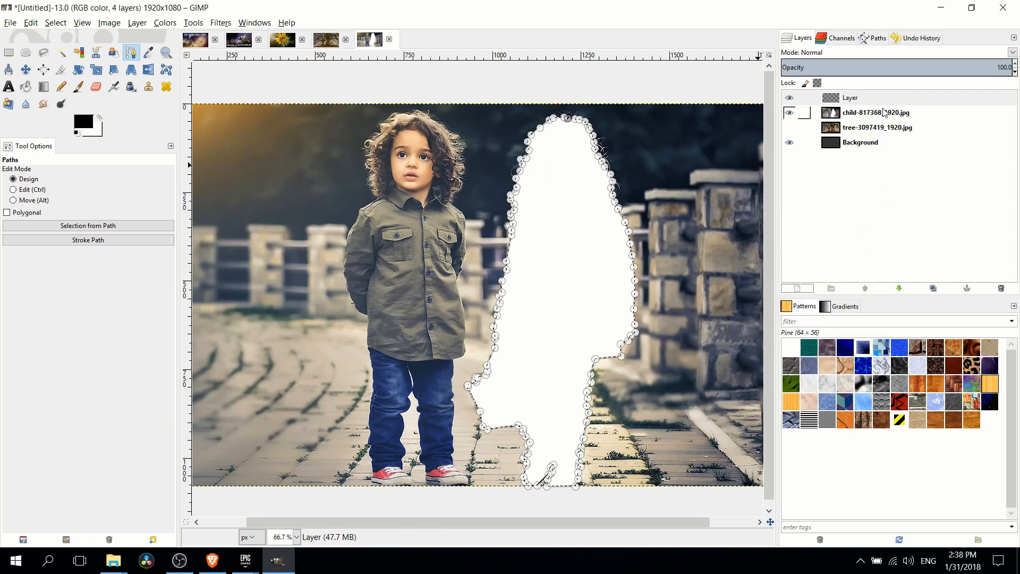
key(ctrl+v)
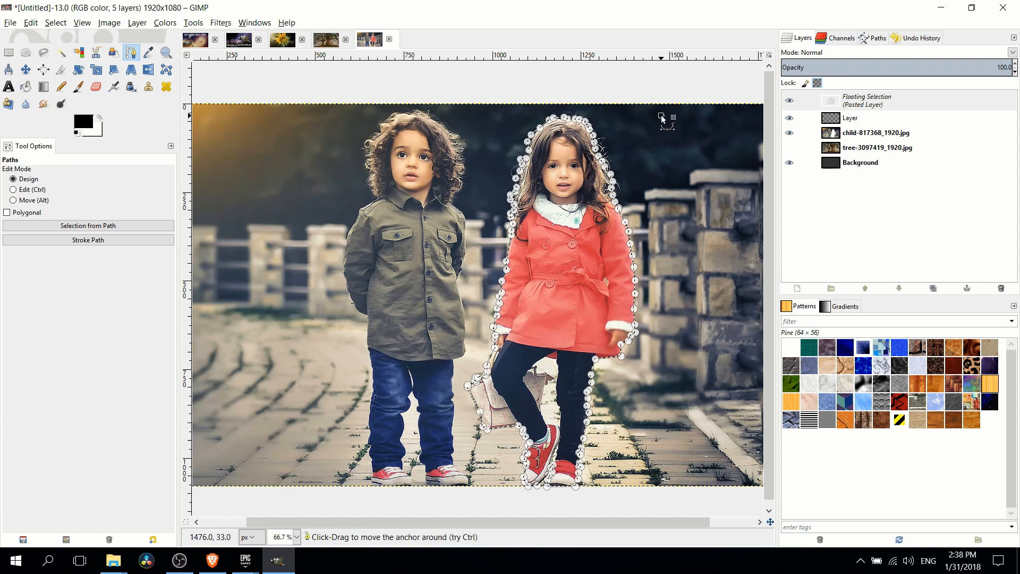
click(829, 101)
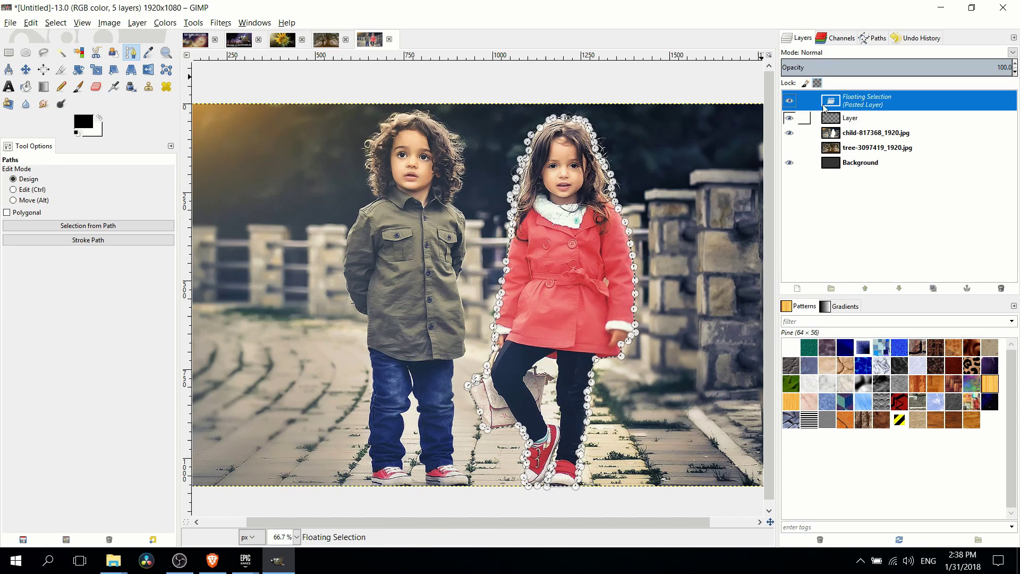
right_click(862, 109)
Send the floating girl to a new layer, hide the child photo below the tree layer, and show the tree.
click(886, 132)
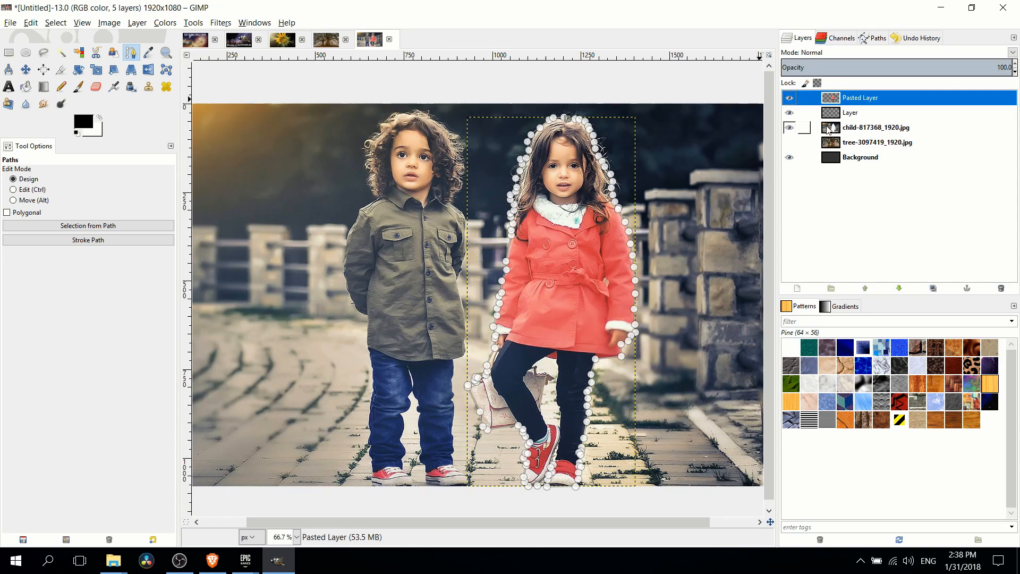
click(845, 128)
click(790, 128)
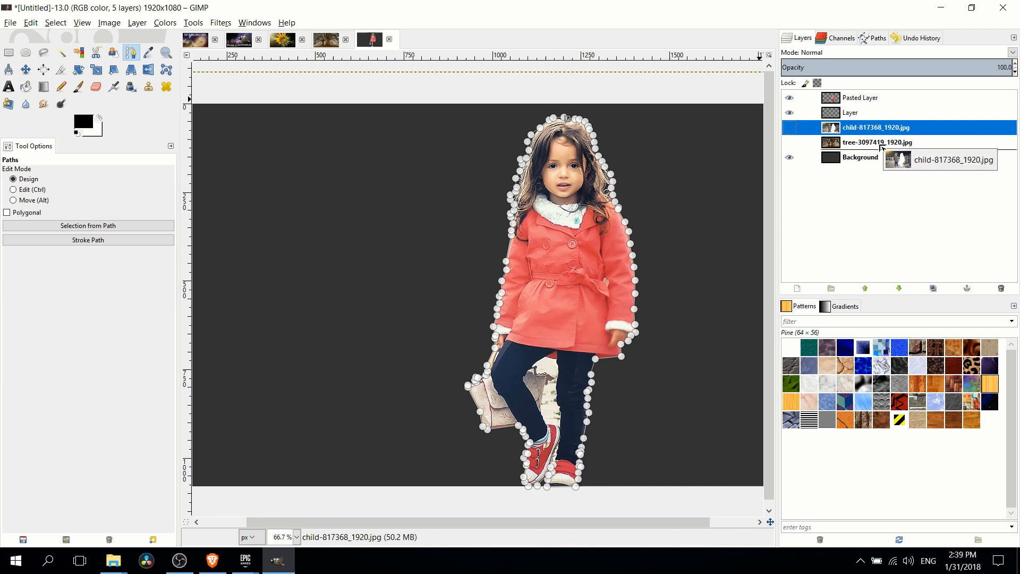
drag(861, 131, 861, 152)
scroll(721, 145, right, 3)
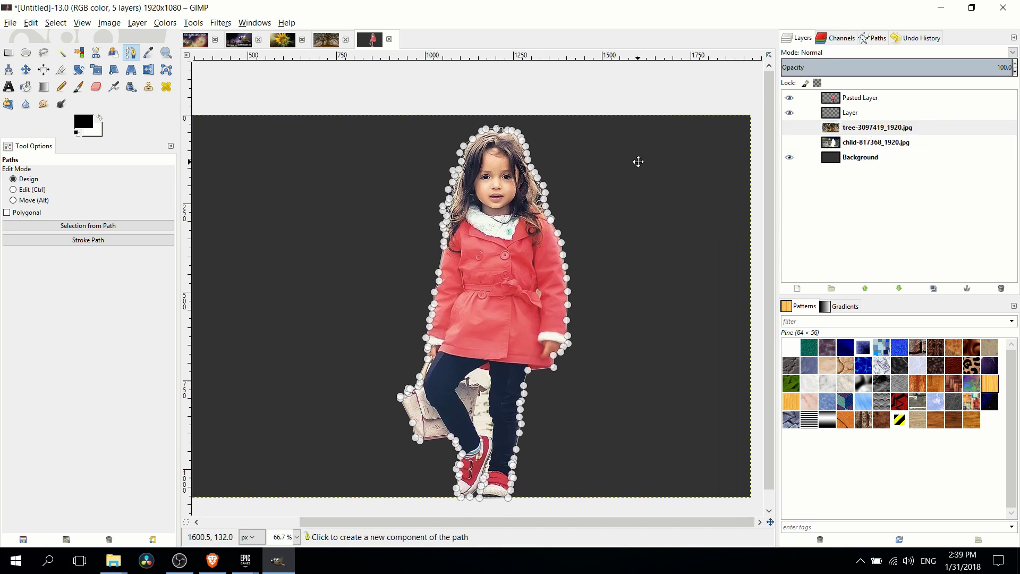
click(791, 129)
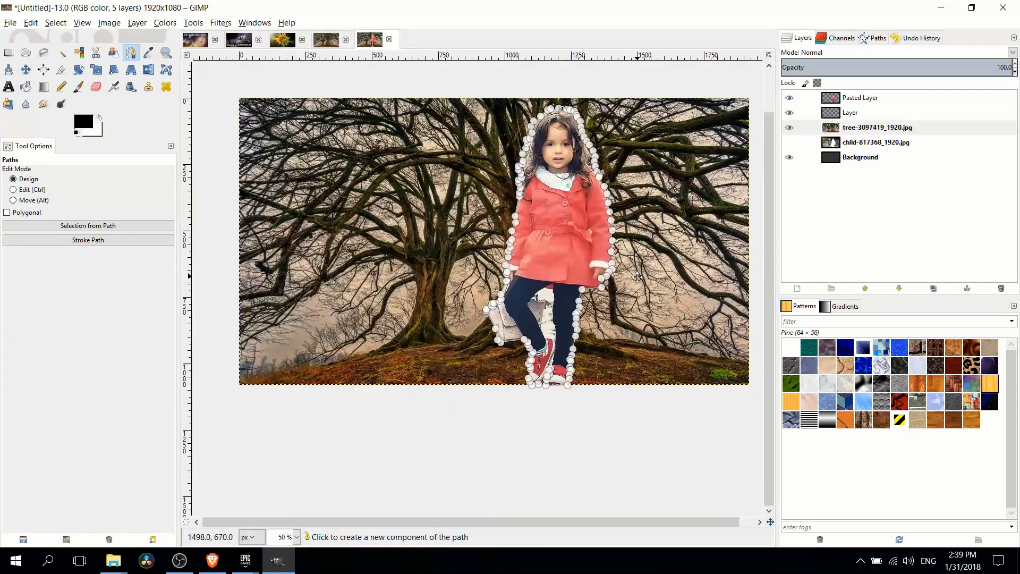
scroll(590, 219, down, 1)
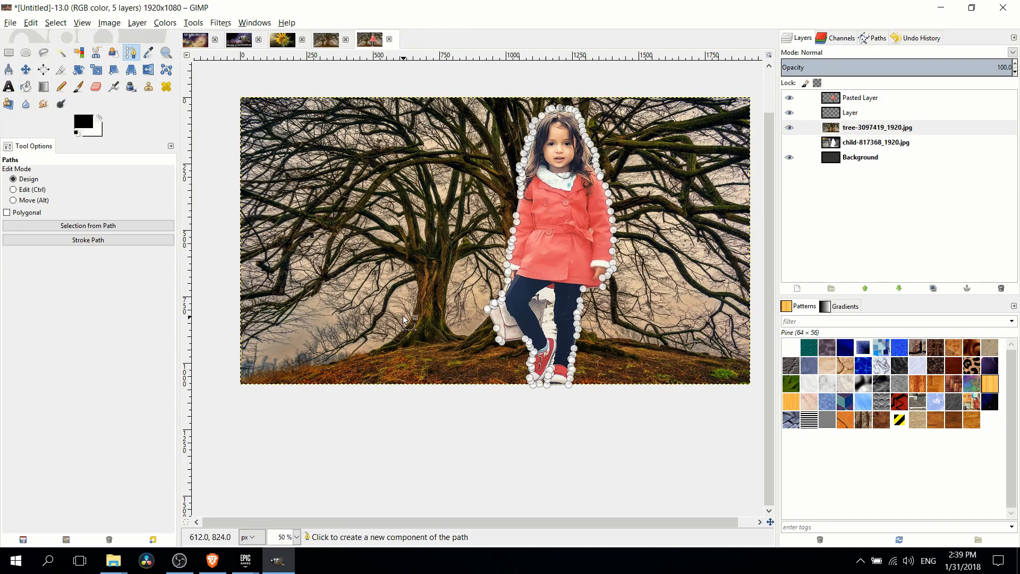
Scale the pasted girl layer down and move her left under the trees.
click(851, 99)
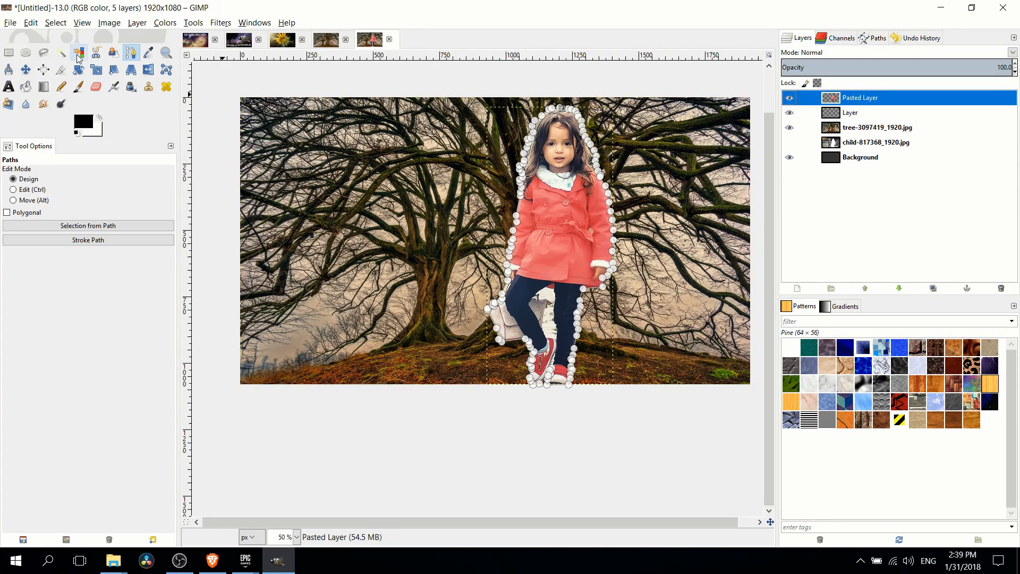
click(95, 70)
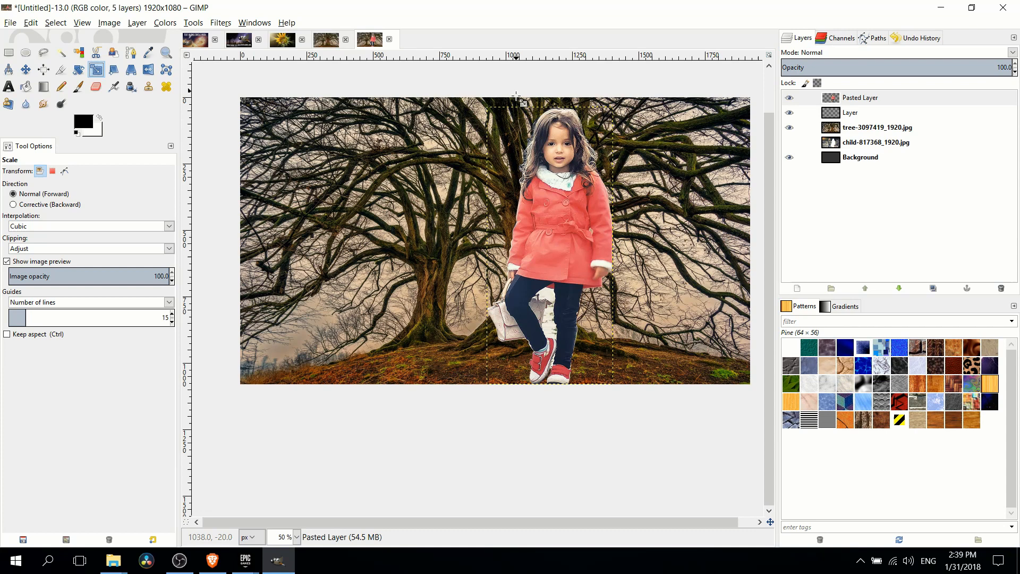
drag(511, 118, 622, 315)
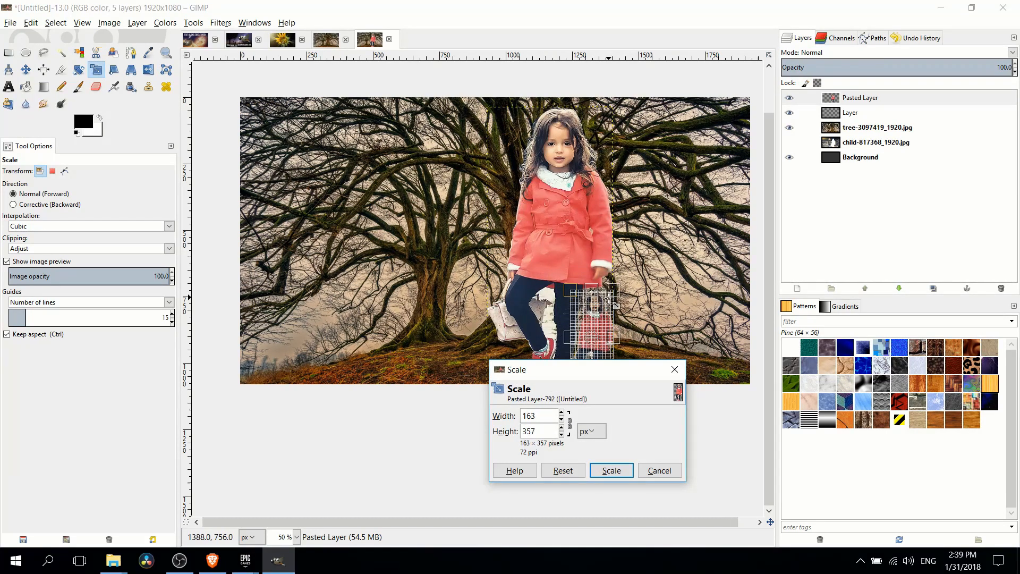
click(612, 471)
drag(641, 368, 382, 339)
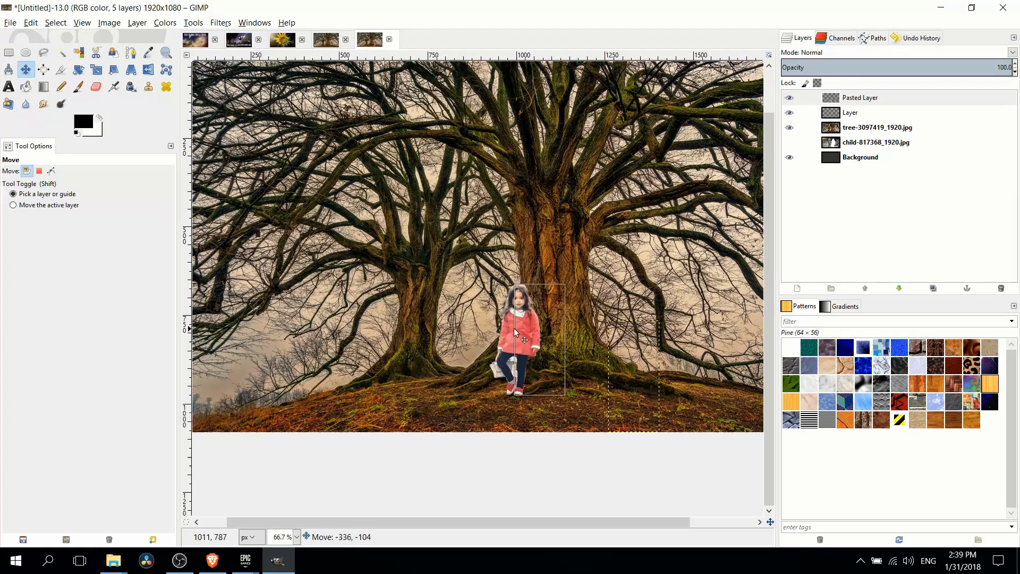
Shrink the girl further and shift her up toward the trunk base.
key(plus)
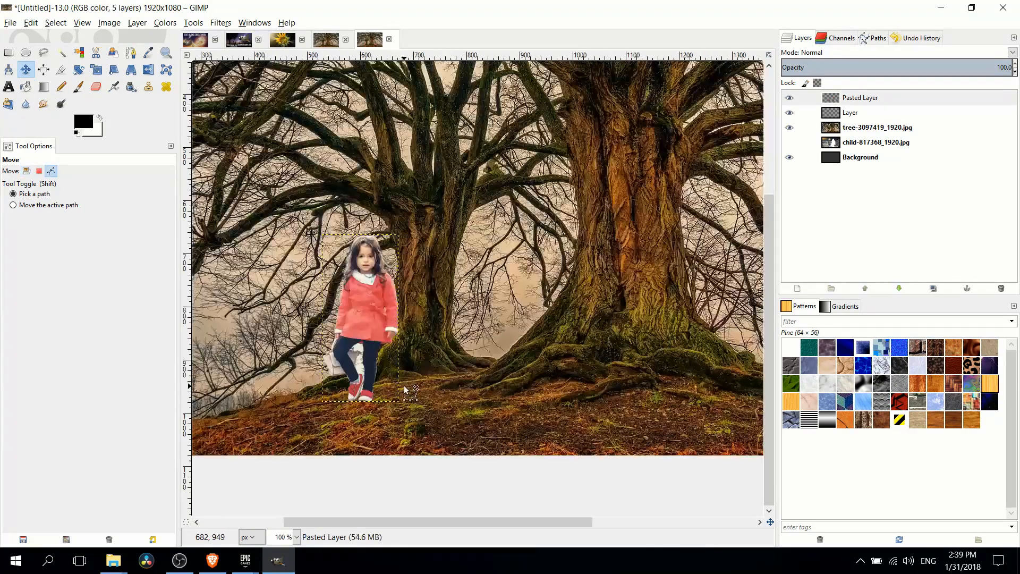
key(plus)
key(minus)
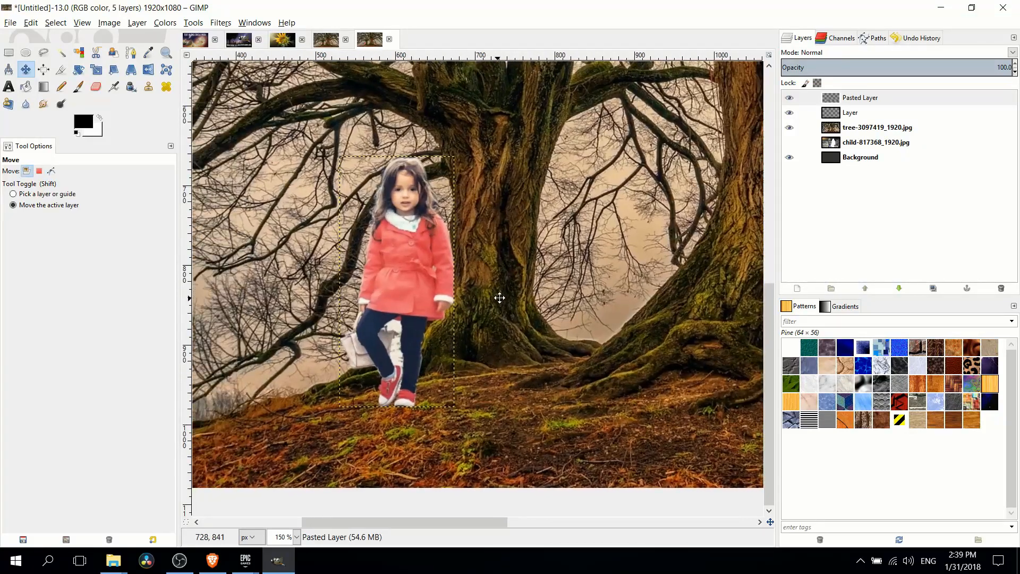
key(plus)
key(plus)
drag(423, 278, 435, 255)
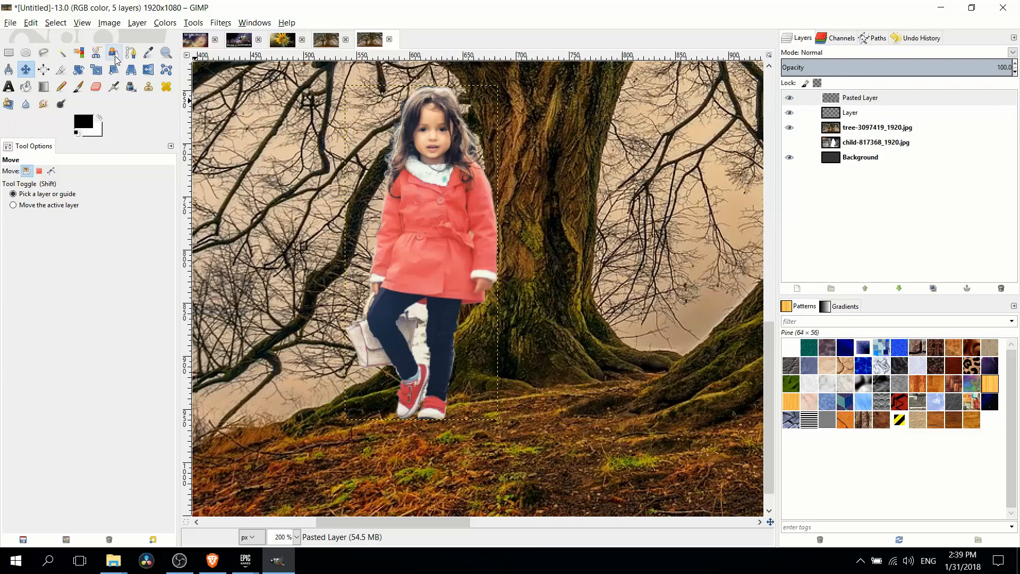
click(95, 69)
drag(445, 118, 458, 208)
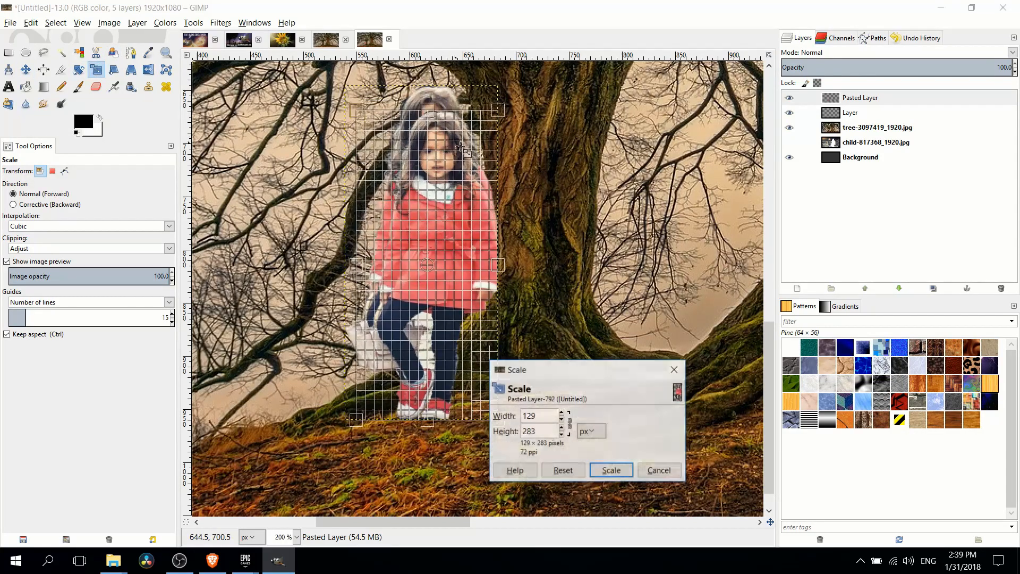
click(611, 473)
click(26, 71)
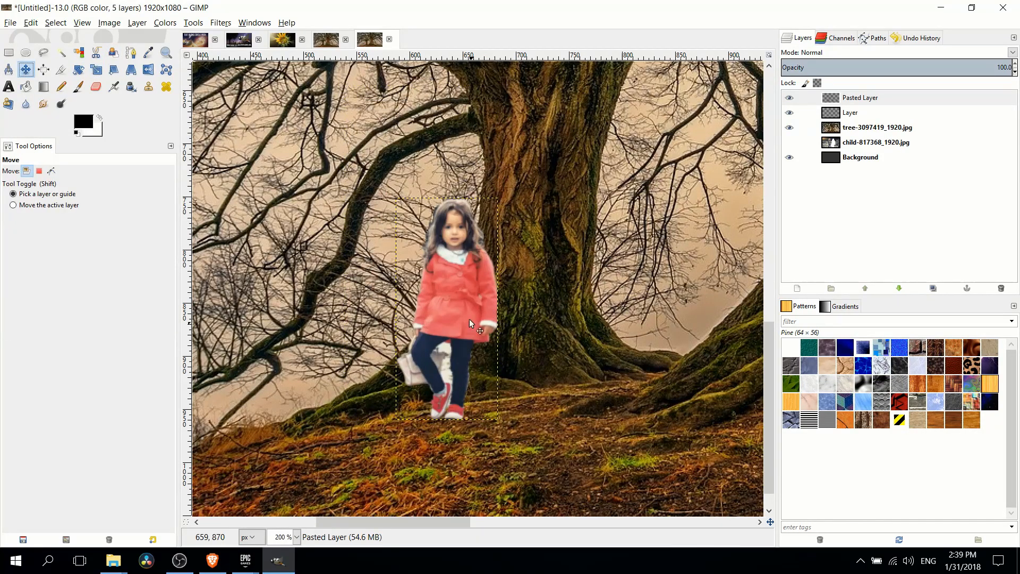
drag(460, 310, 450, 303)
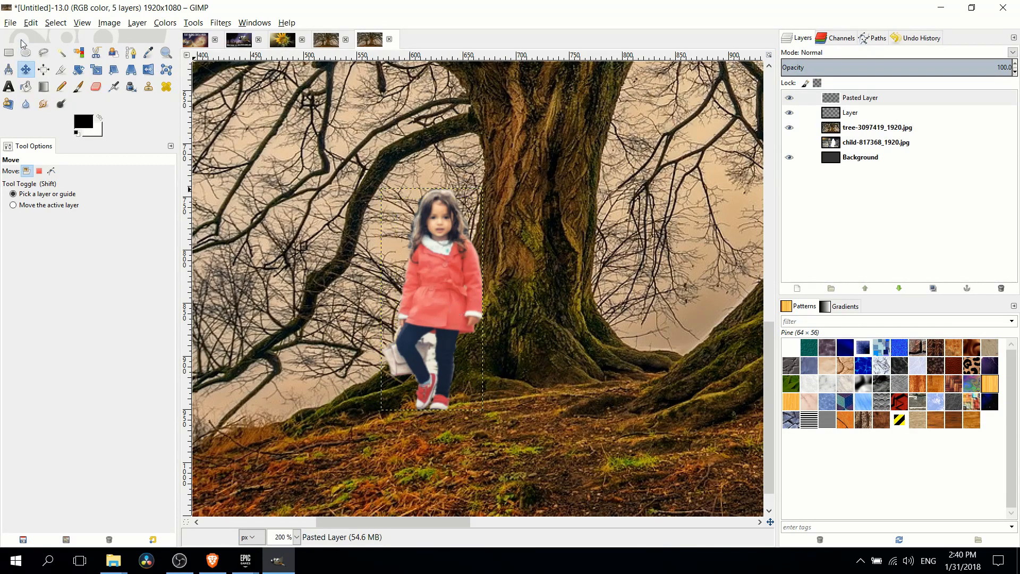
Apply one more slight scale-down and nudge the girl a little left.
click(96, 70)
click(451, 254)
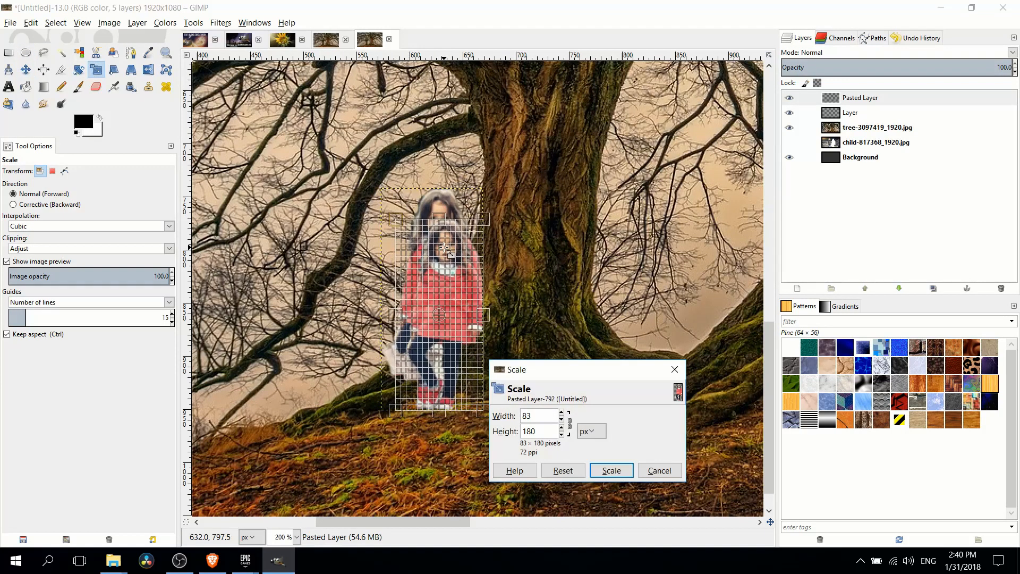
click(611, 471)
click(26, 70)
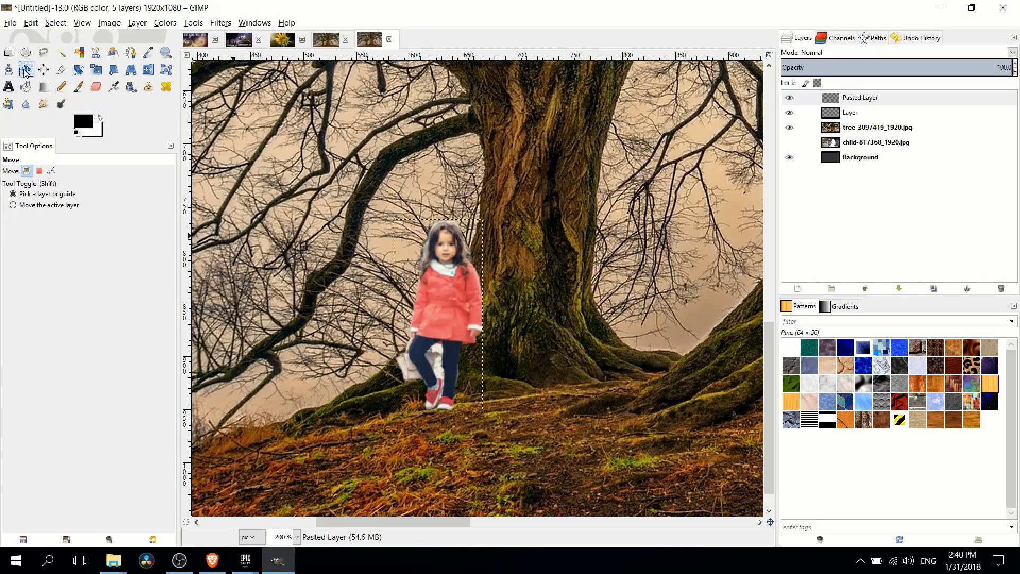
drag(442, 295, 427, 294)
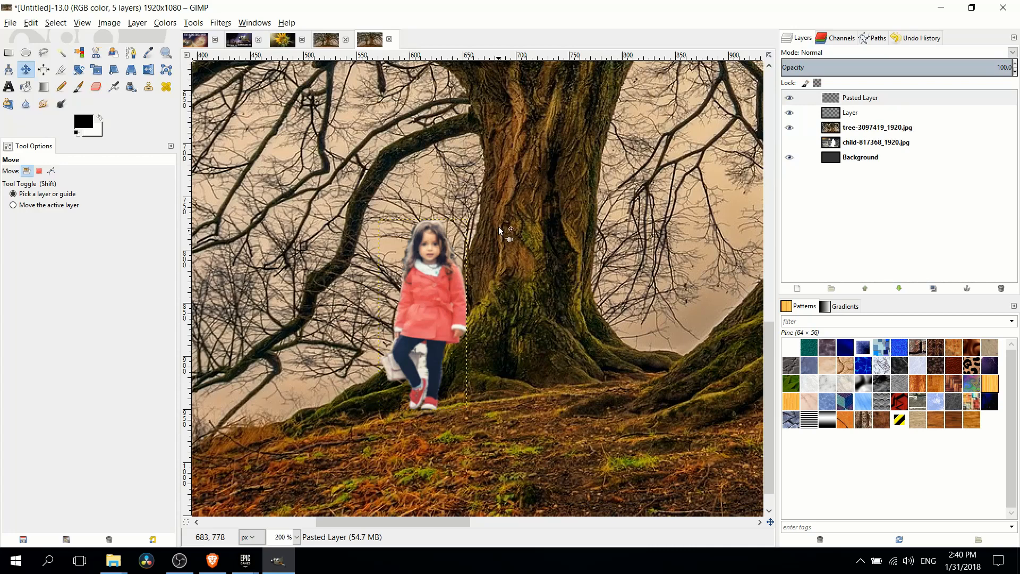
Hide the girl, activate the tree layer, and anchor a path down the trunk's left edge and sloping root.
click(790, 97)
scroll(478, 279, up, 10)
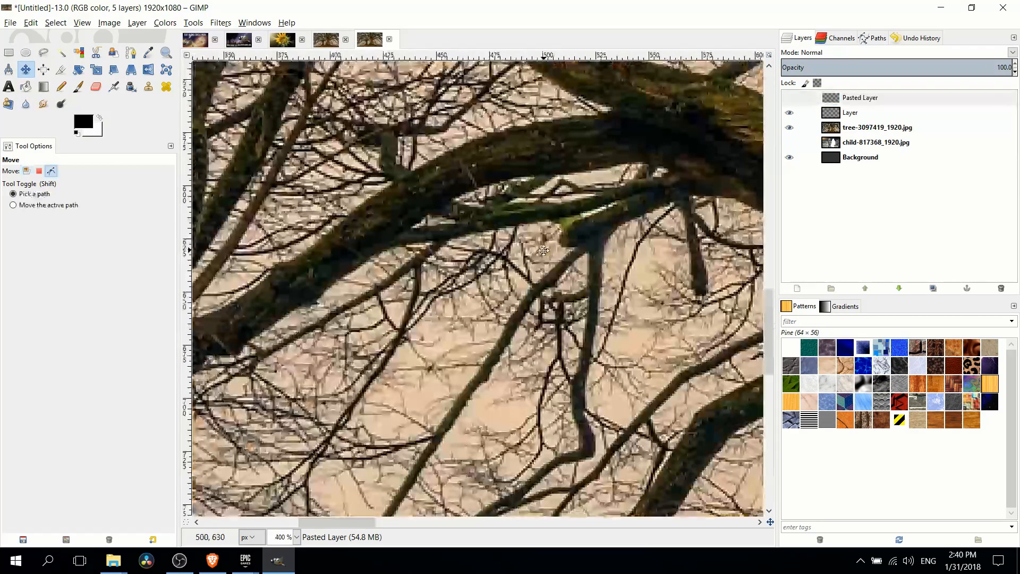
scroll(568, 312, down, 3)
scroll(504, 205, up, 5)
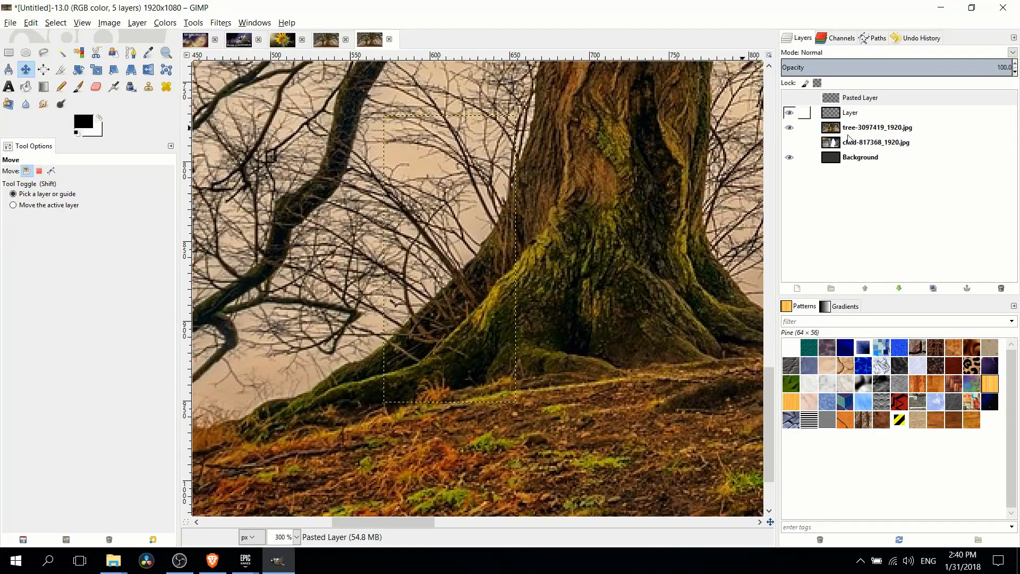
click(877, 128)
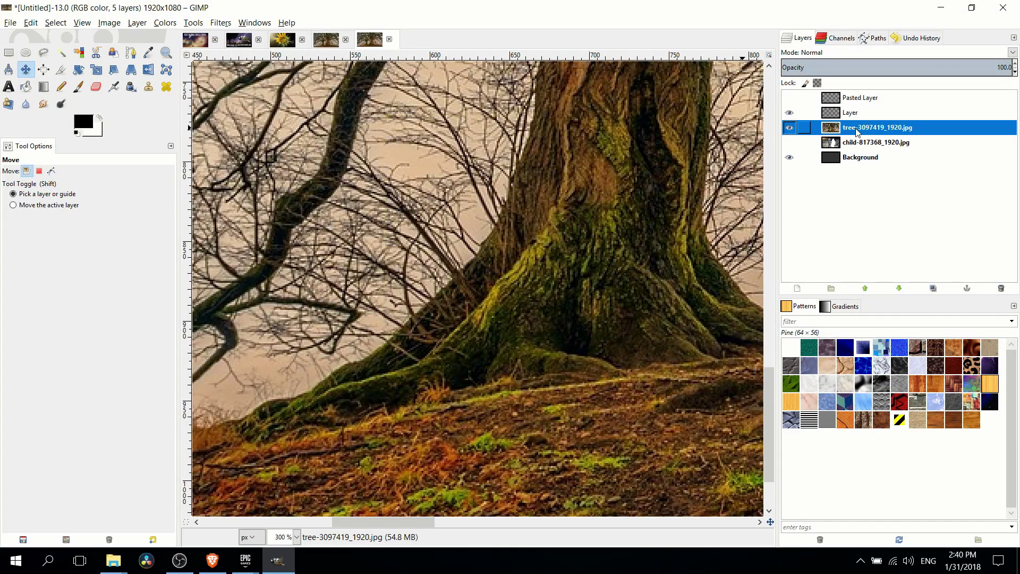
click(131, 53)
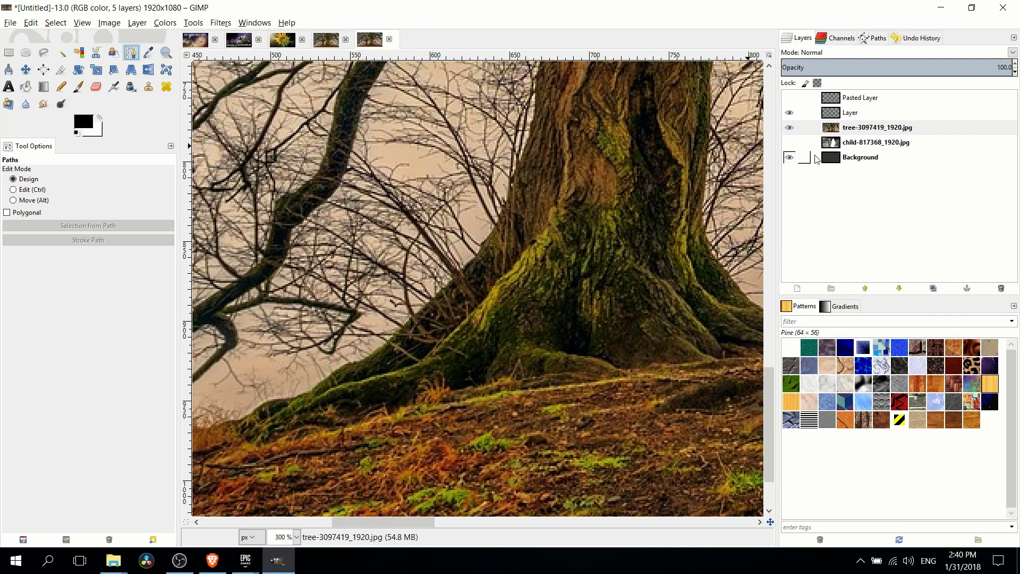
click(527, 158)
click(510, 196)
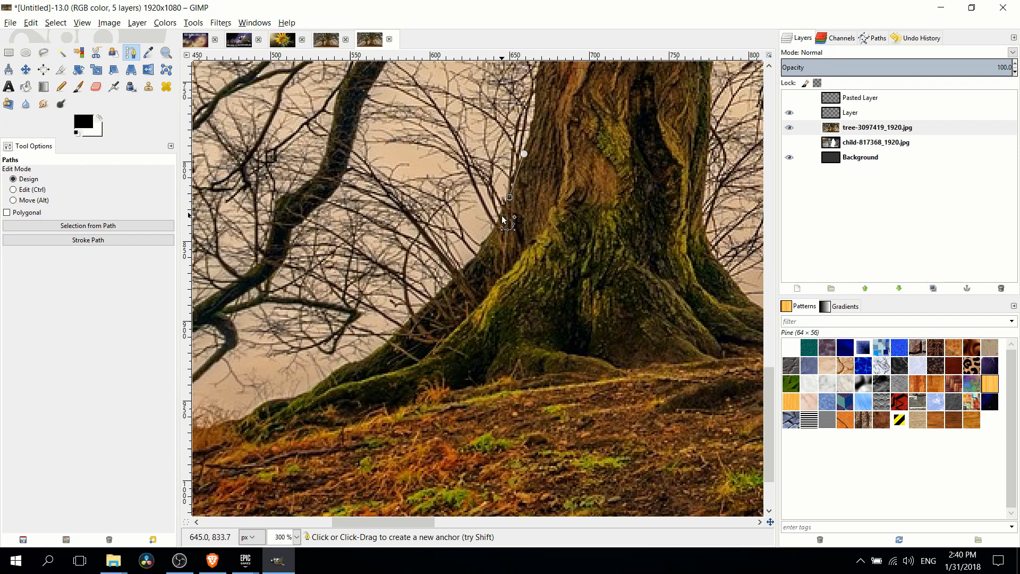
click(497, 237)
click(438, 296)
click(383, 348)
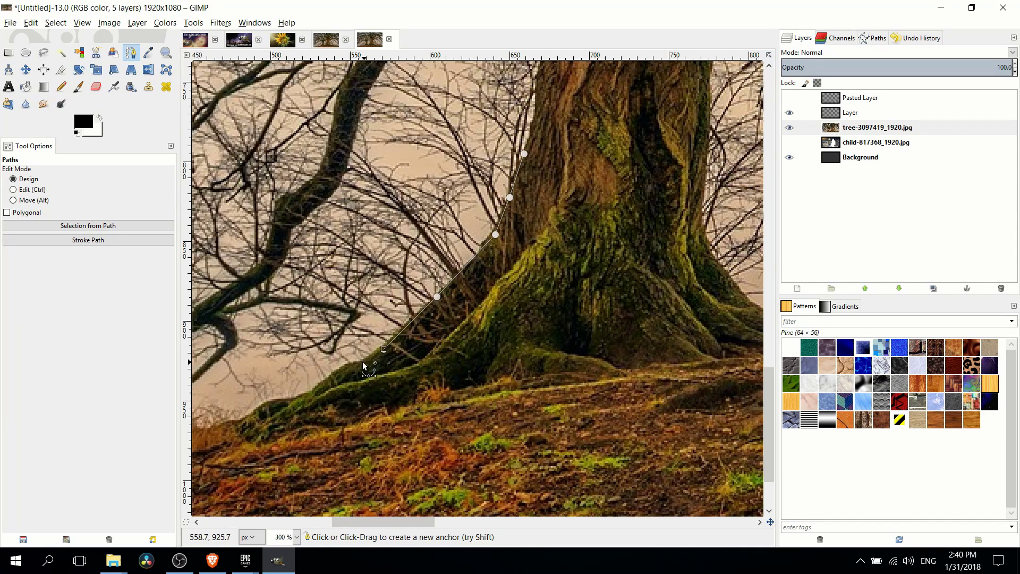
click(327, 380)
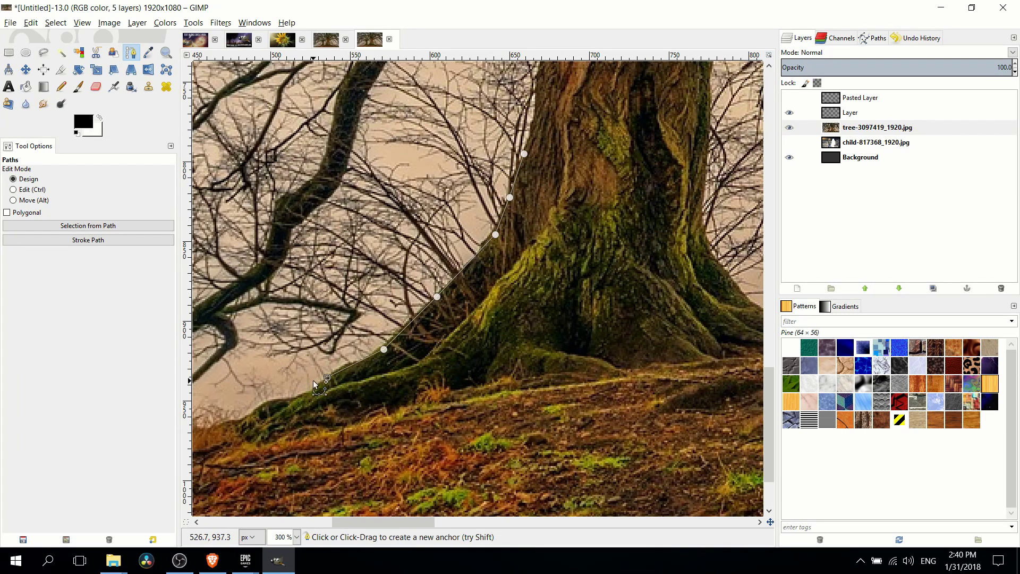
Carry the path along the ground line to the trunk's right side and close it.
middle_click(291, 402)
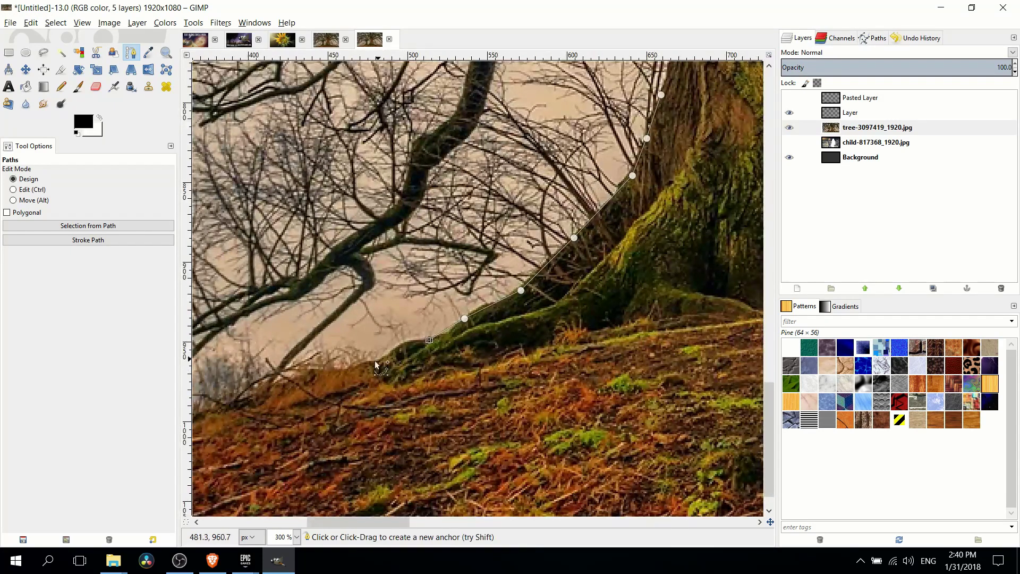
scroll(539, 360, down, 2)
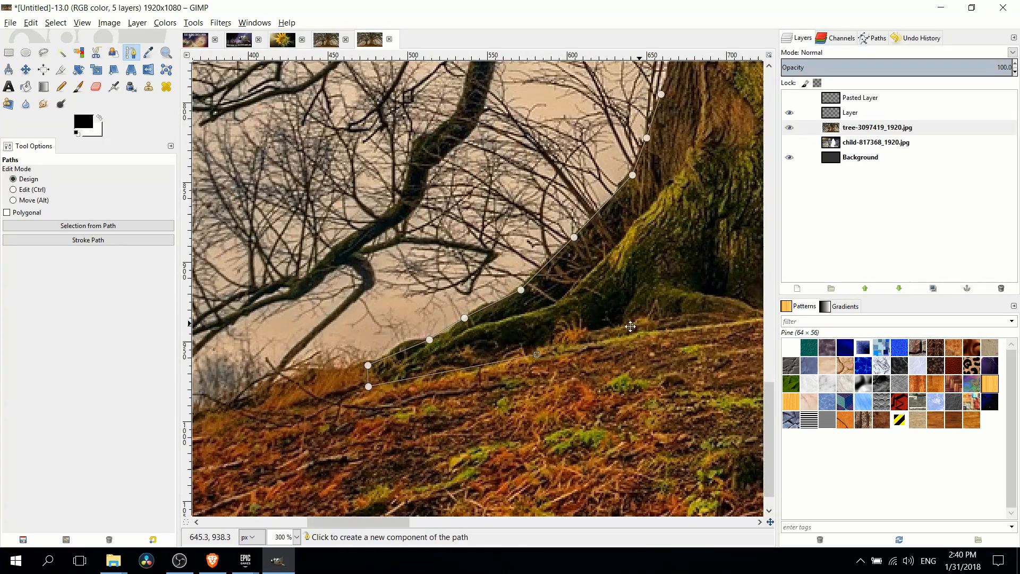
scroll(514, 368, up, 2)
click(497, 363)
click(616, 356)
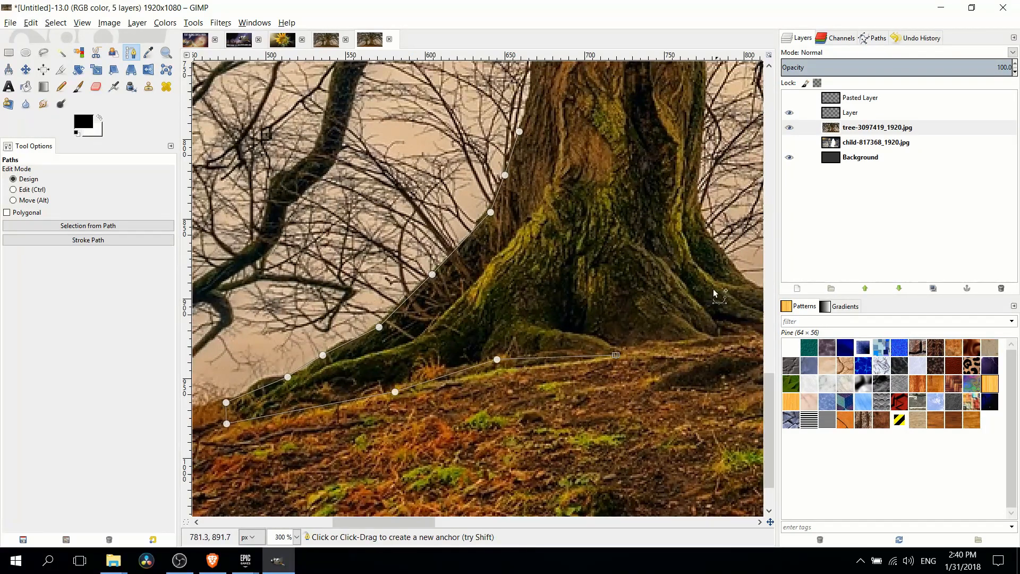
click(697, 319)
click(568, 131)
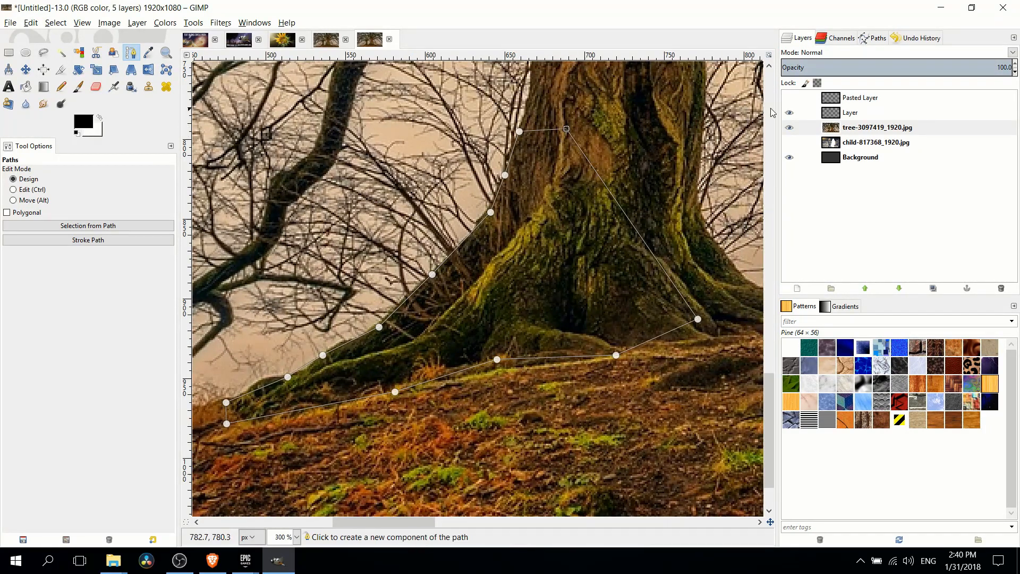
click(870, 40)
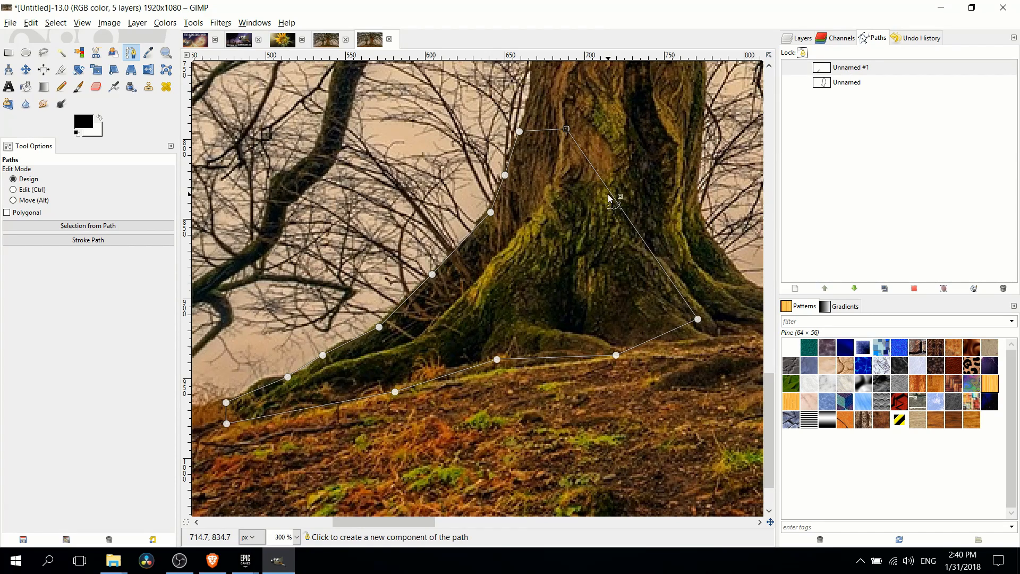
Turn the trunk path into a selection and add a new Layer #1 at the top of the stack.
right_click(832, 68)
click(877, 188)
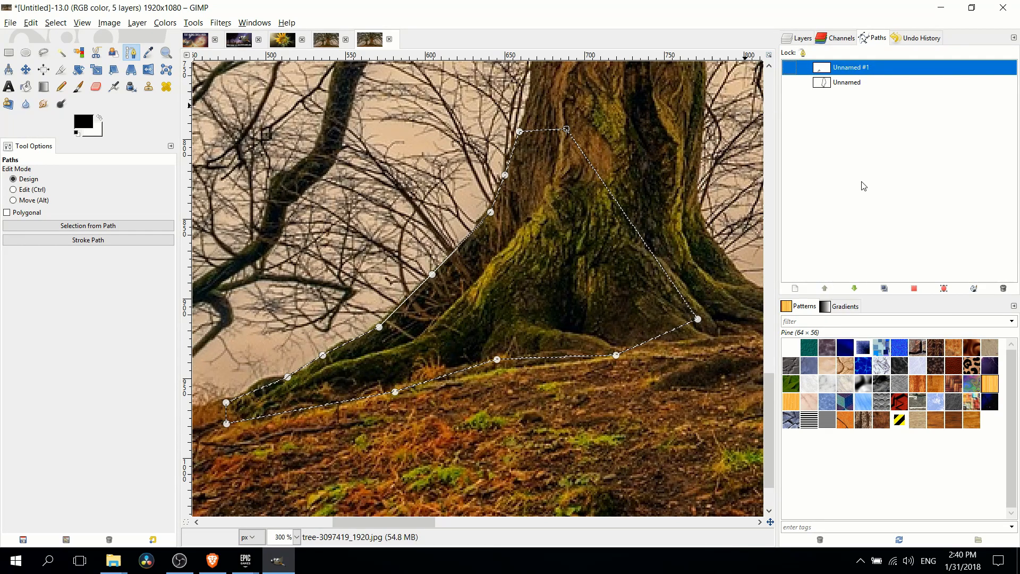
click(798, 39)
click(797, 288)
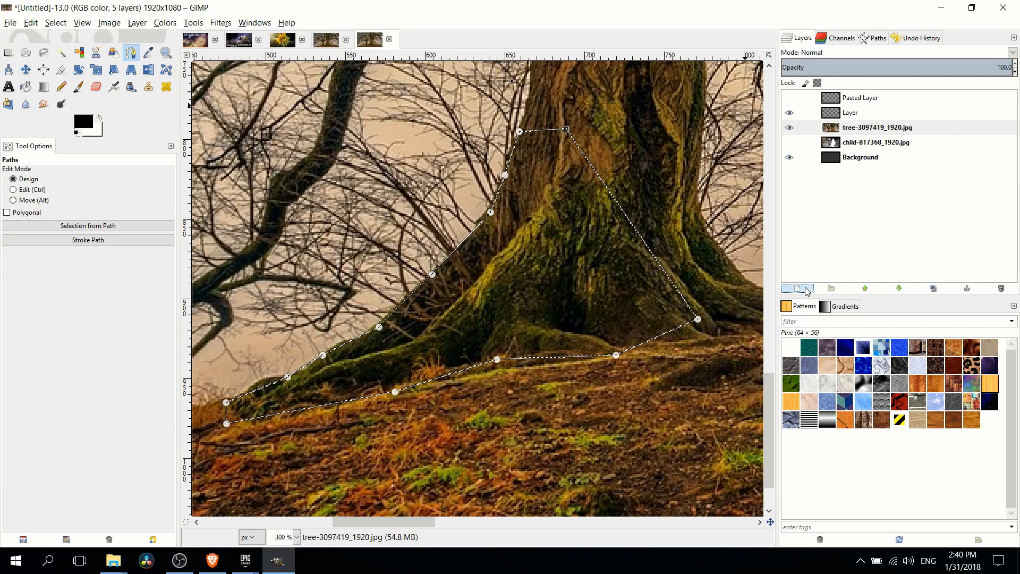
click(810, 389)
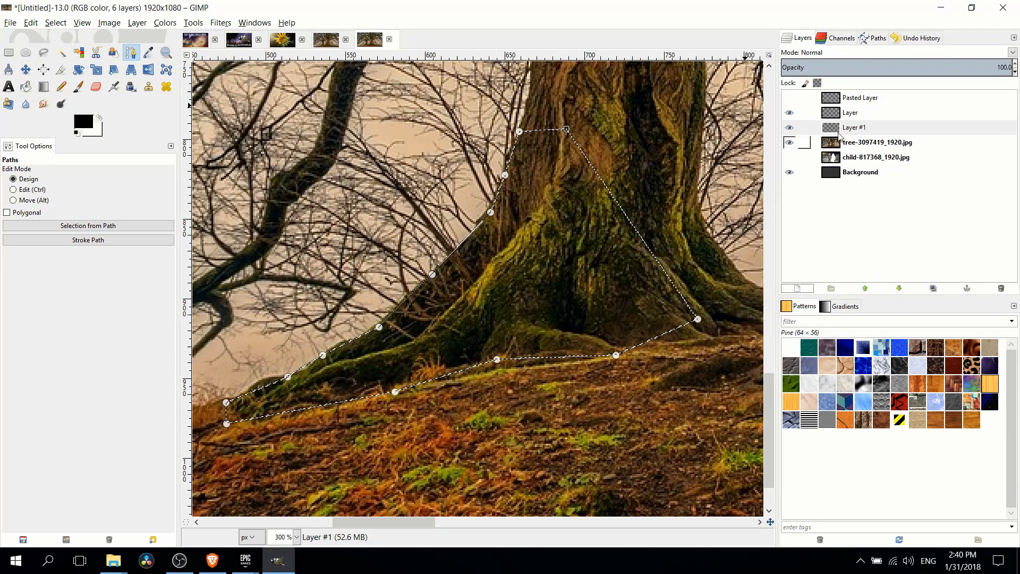
drag(864, 111, 873, 94)
Cut the trunk base out of the tree layer and make Layer #1 active for pasting.
click(877, 142)
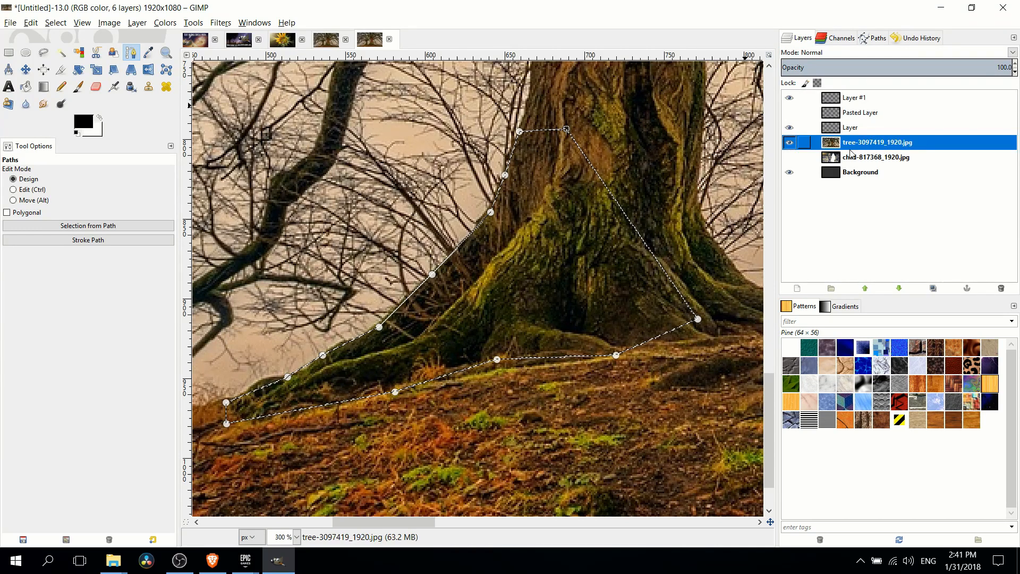
key(Return)
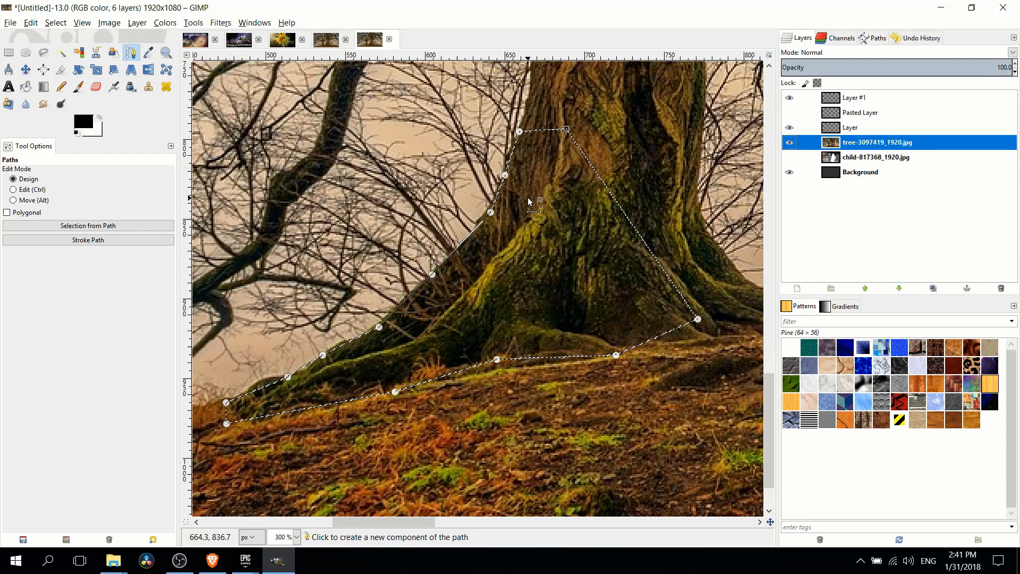
key(ctrl+x)
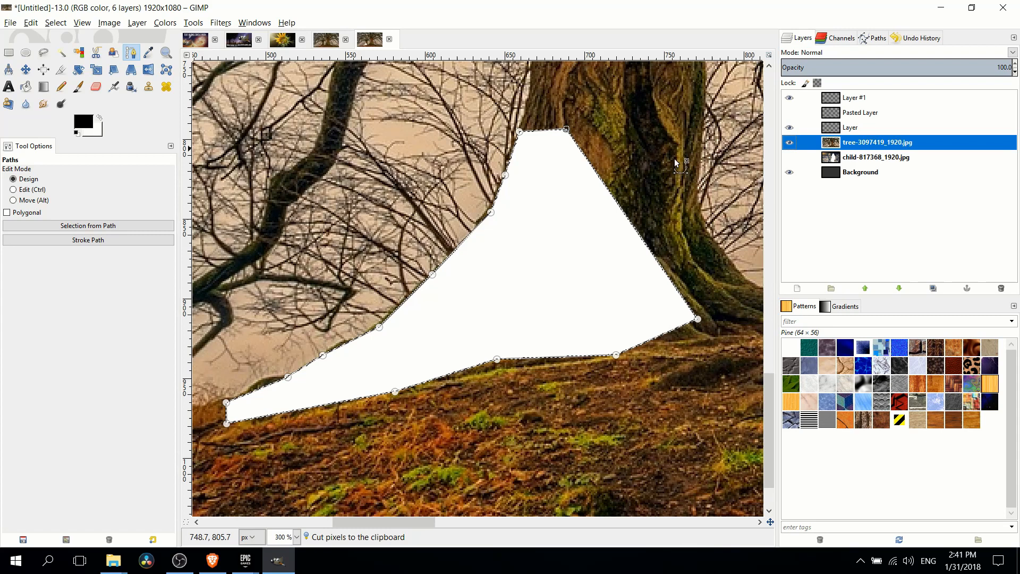
click(804, 98)
click(877, 38)
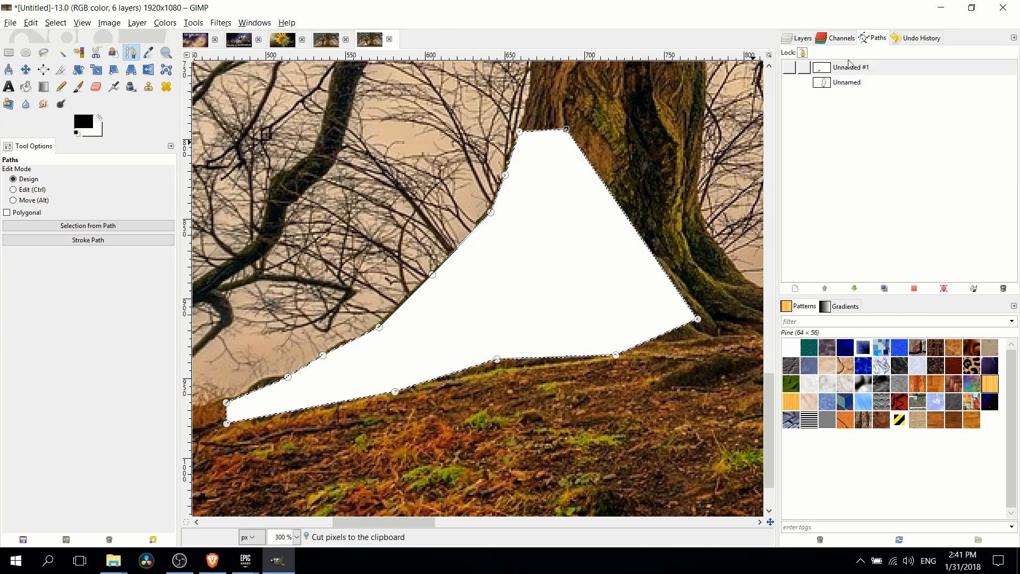
click(803, 37)
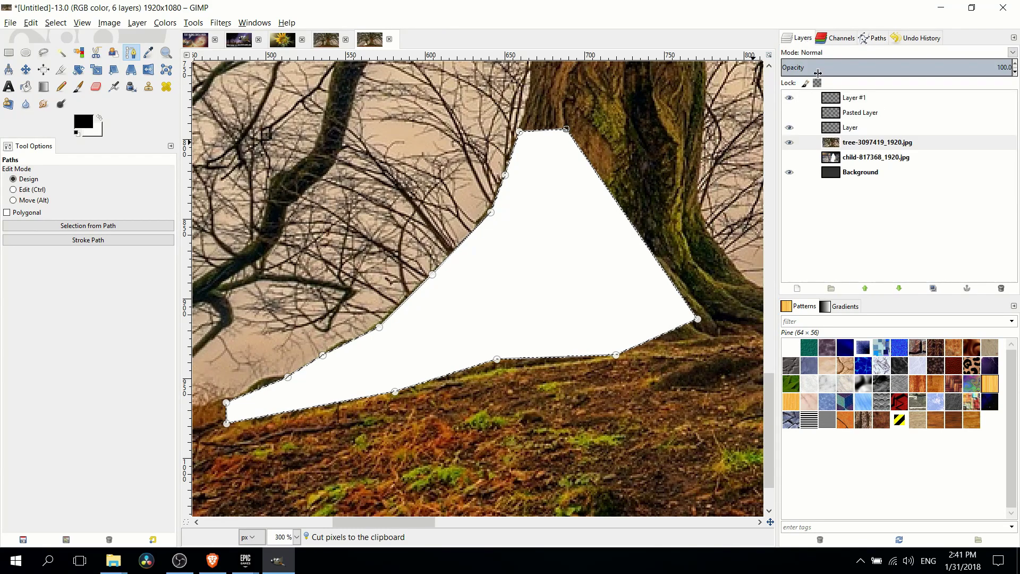
click(856, 98)
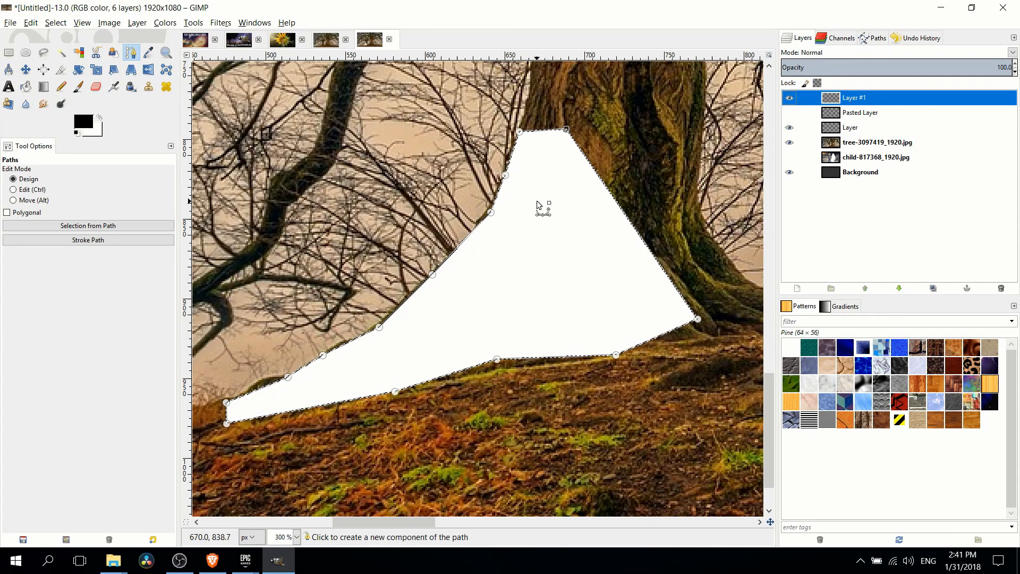
Paste and anchor the trunk pixels on Layer #1, then reveal the girl's layer behind it.
key(ctrl+v)
click(27, 52)
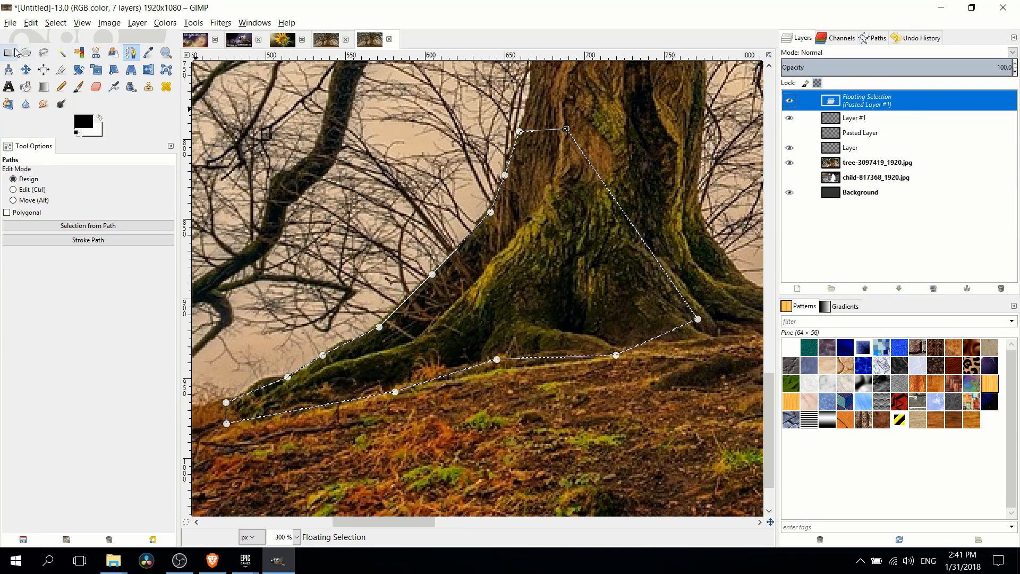
click(479, 239)
click(861, 113)
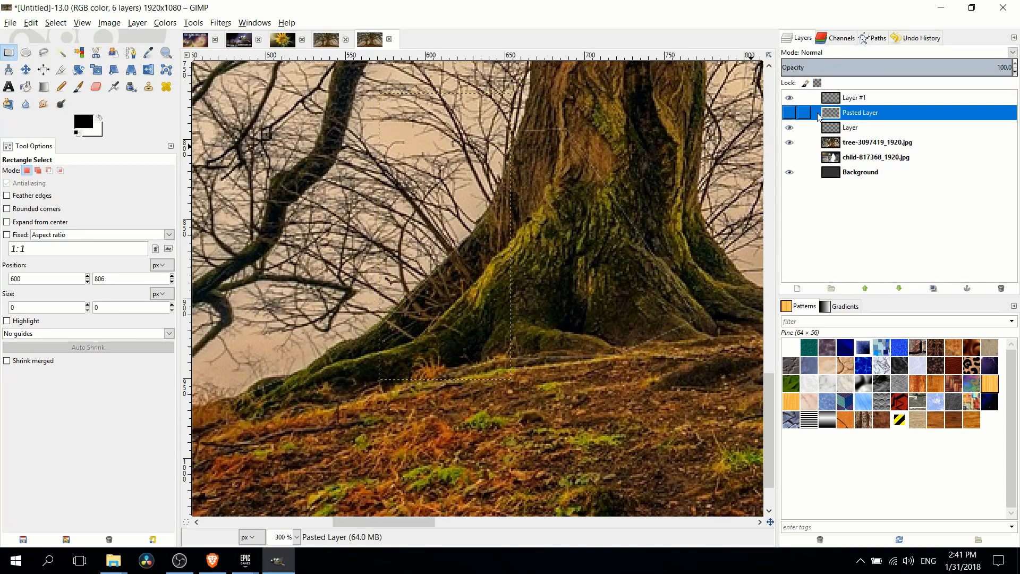
click(789, 113)
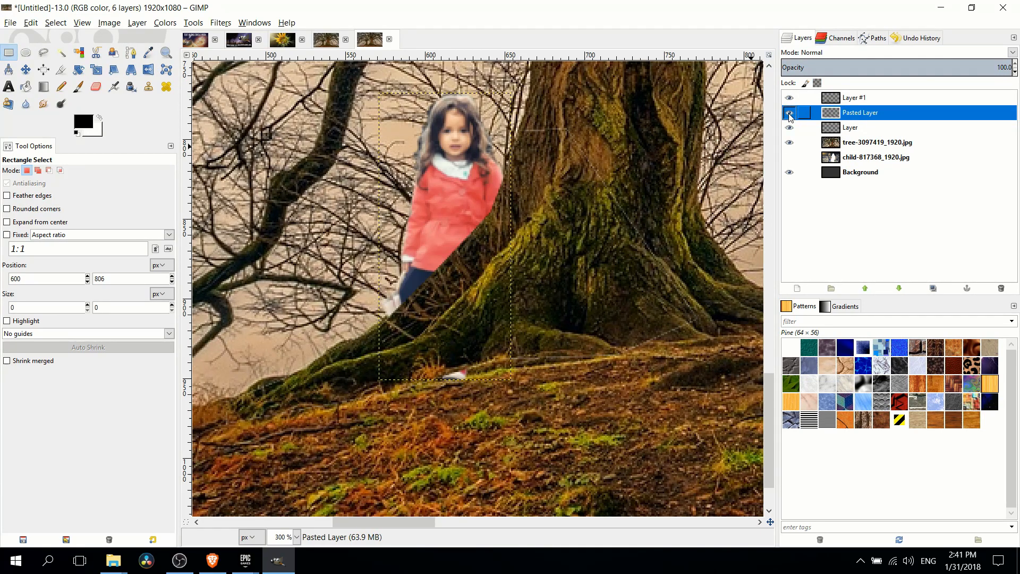
click(26, 70)
scroll(551, 272, down, 5)
scroll(605, 309, up, 5)
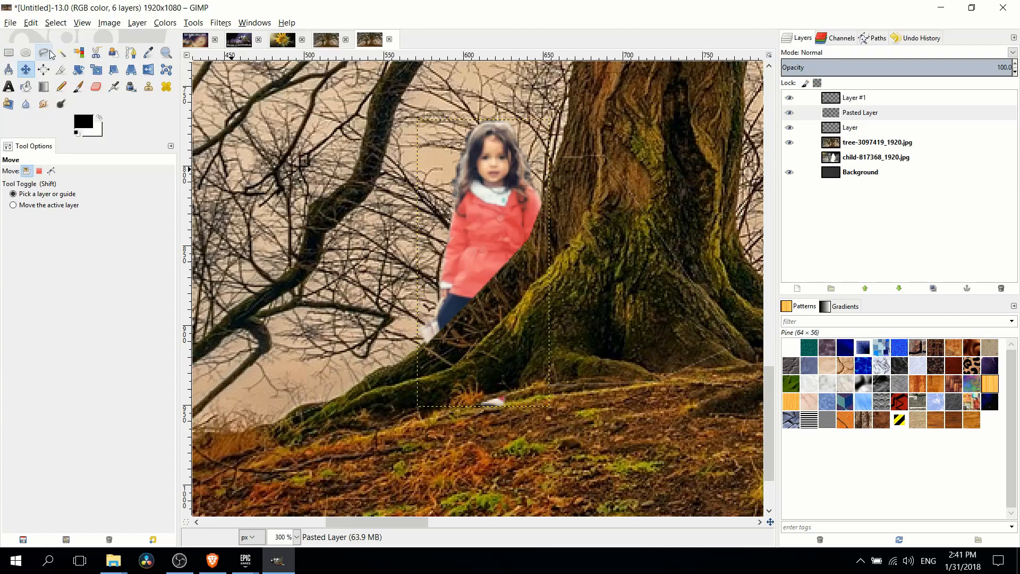
Scale the girl smaller, show the trunk overlay over her, and reactivate her layer.
click(95, 69)
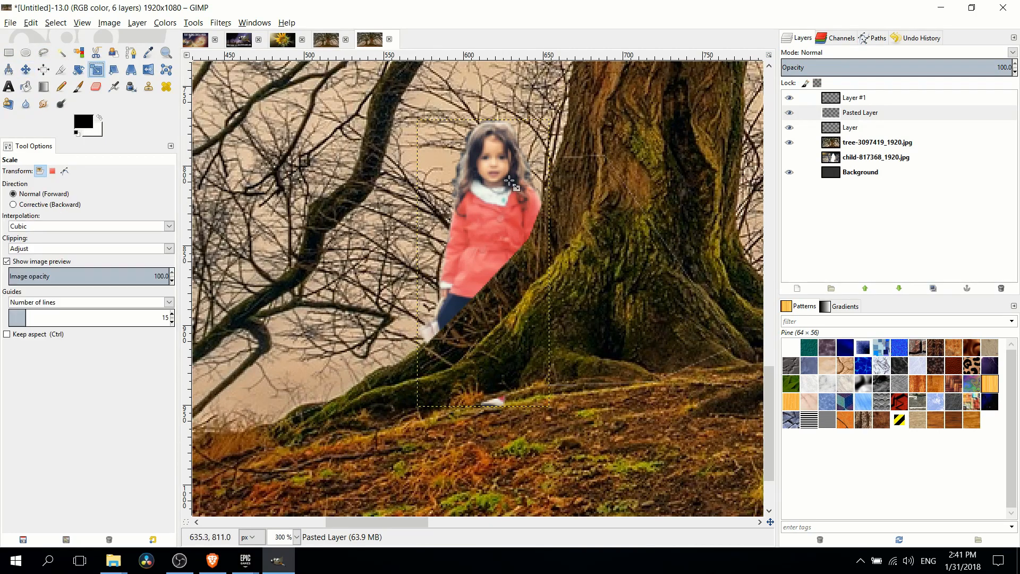
click(475, 169)
drag(522, 201, 532, 216)
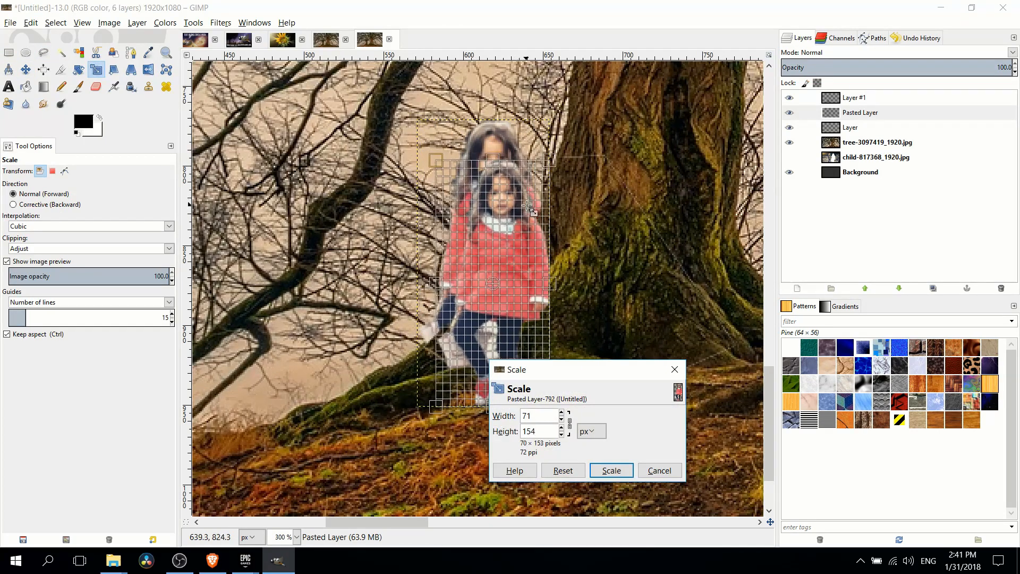
click(611, 470)
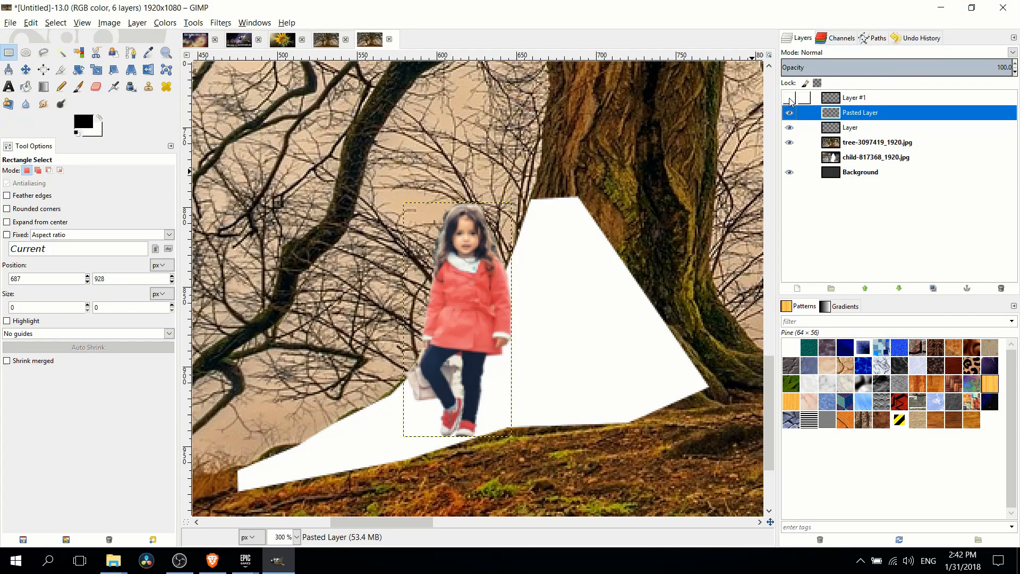
click(790, 98)
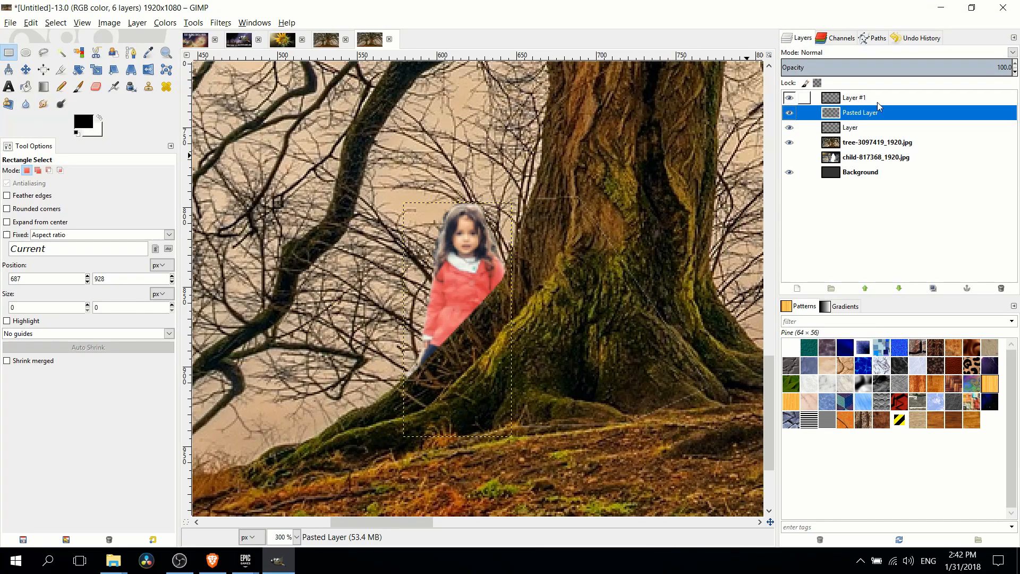
scroll(552, 226, down, 2)
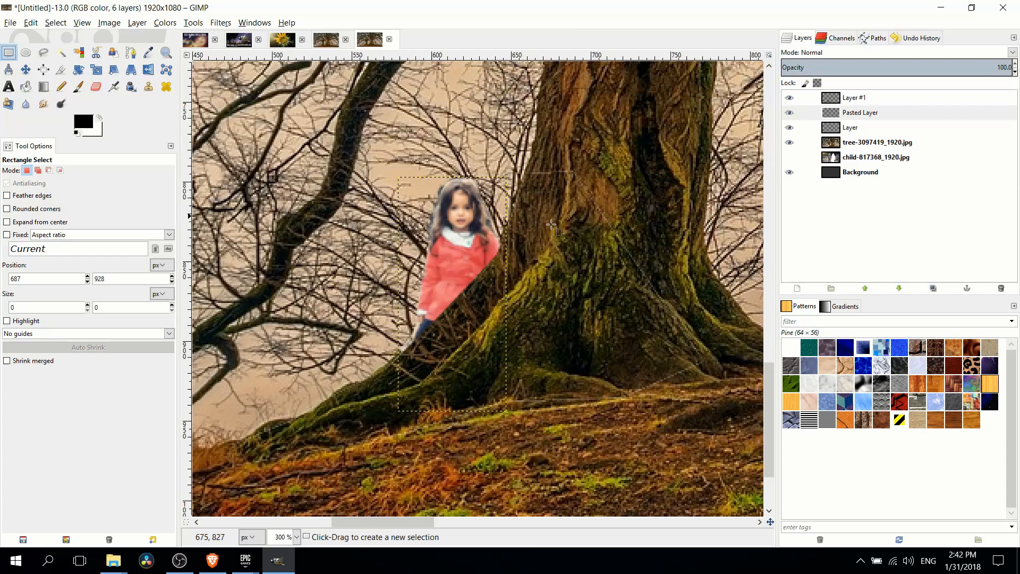
click(855, 97)
click(867, 114)
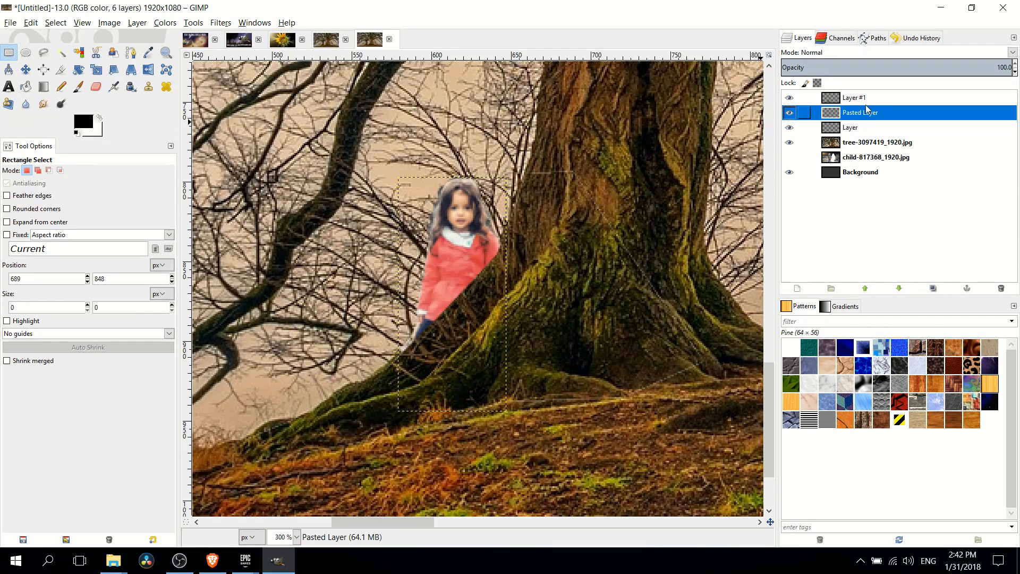
Duplicate the girl's Pasted Layer and make the copy active.
right_click(870, 112)
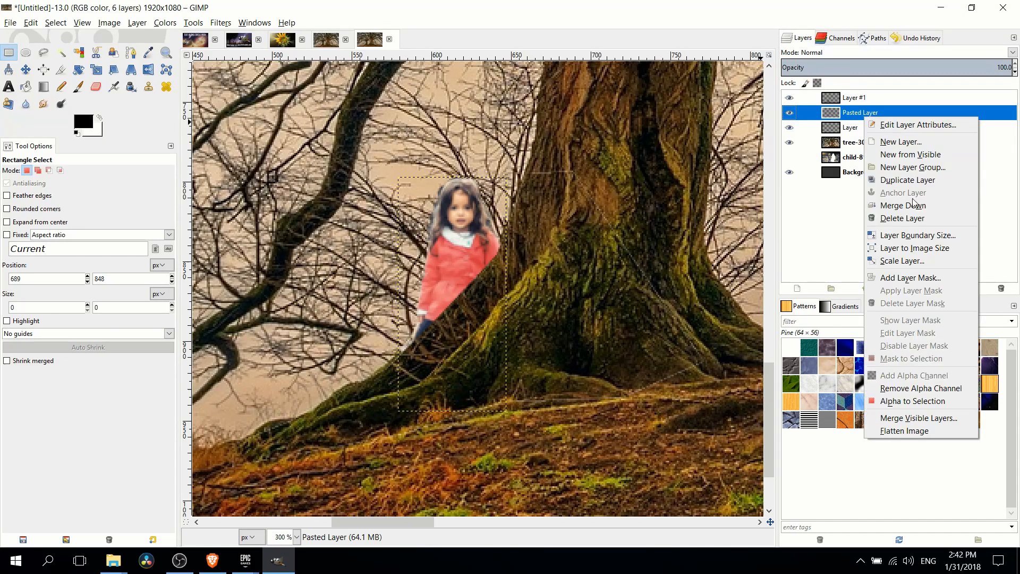
click(907, 180)
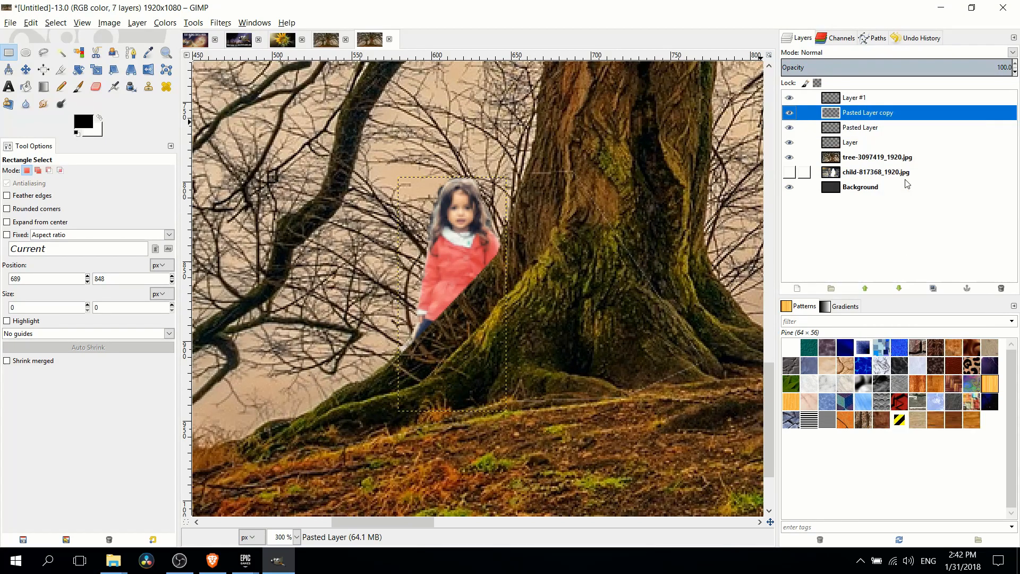
click(831, 130)
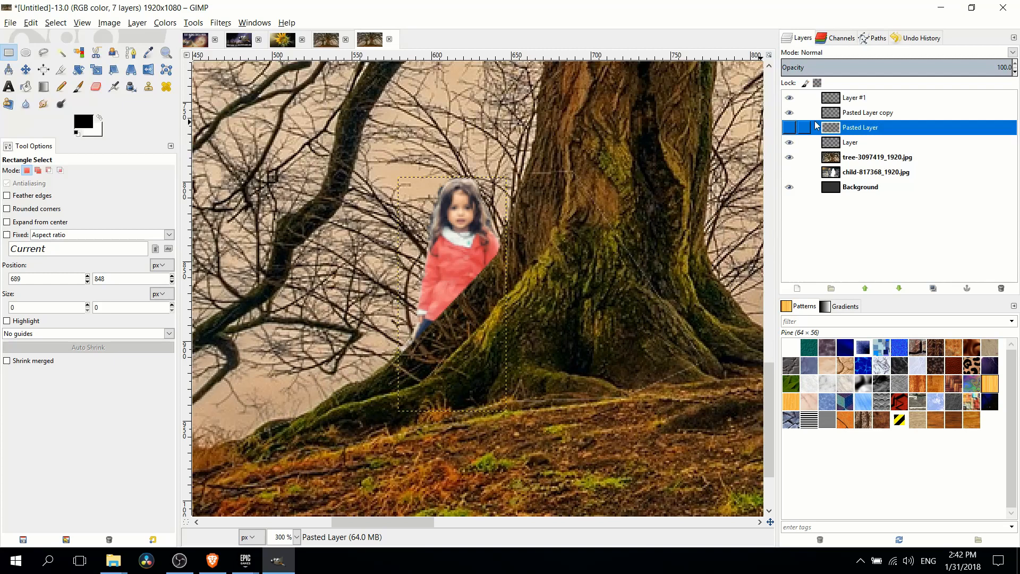
click(847, 114)
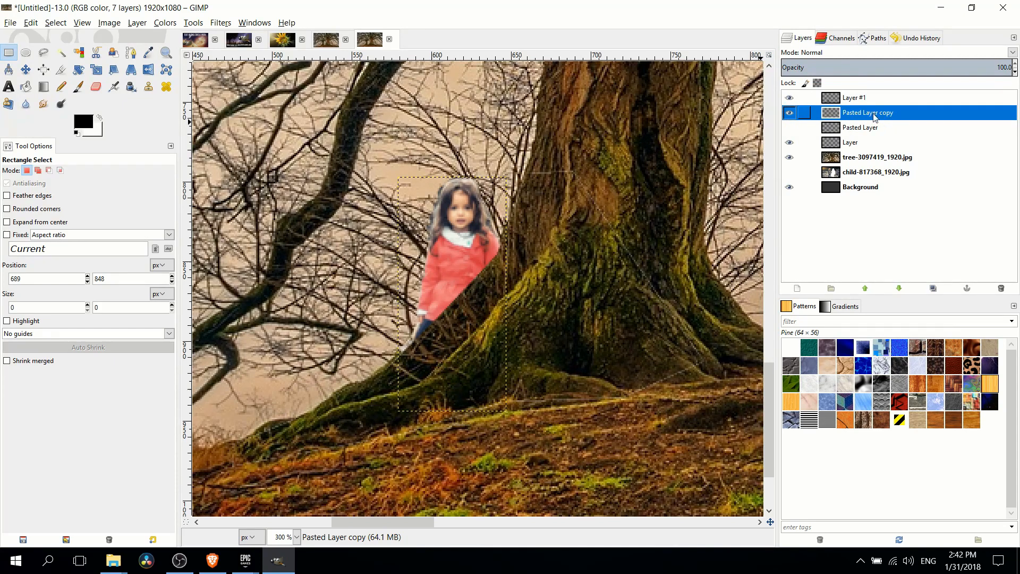
Apply Brightness-Contrast to the copy with brightness −28 and contrast 23.
click(164, 23)
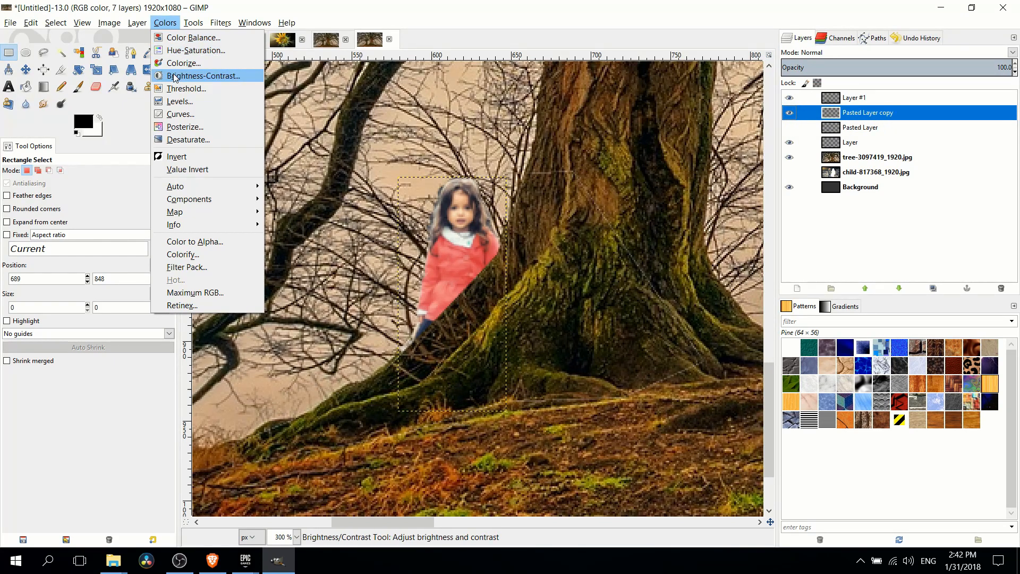
click(202, 76)
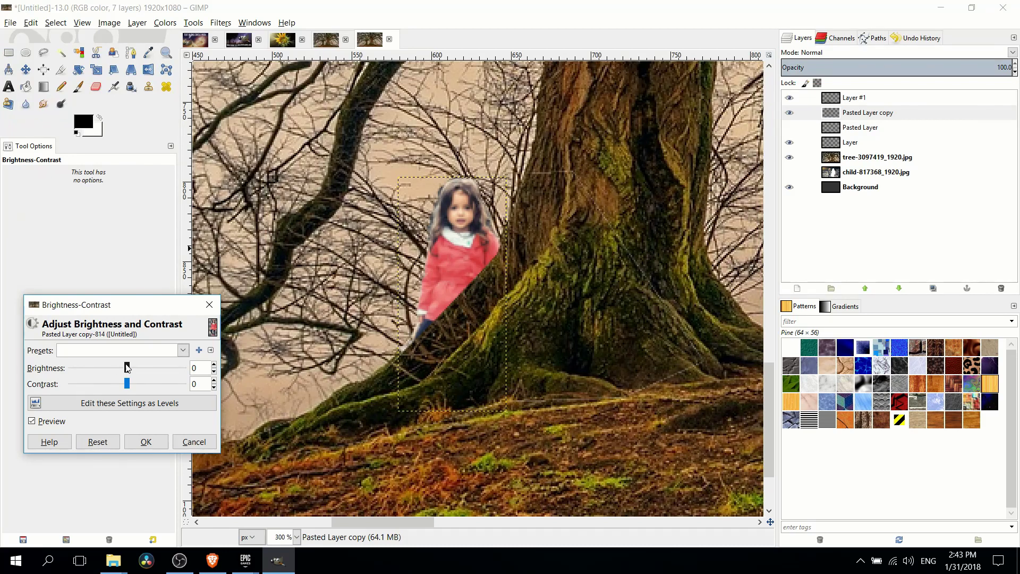
mouse_move(126, 367)
mouse_down()
mouse_move(114, 369)
mouse_move(136, 386)
mouse_up()
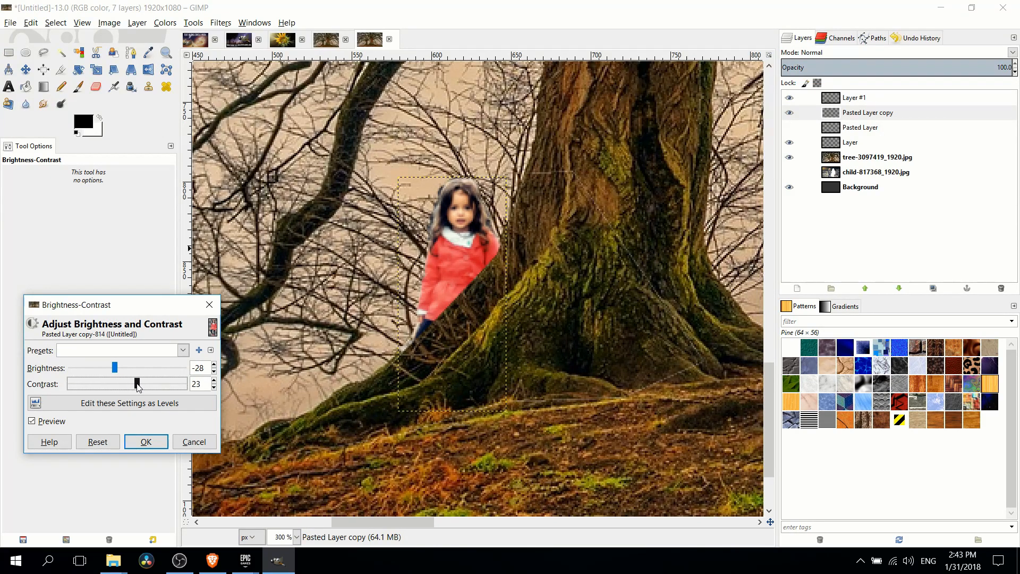
click(146, 442)
scroll(488, 288, down, 2)
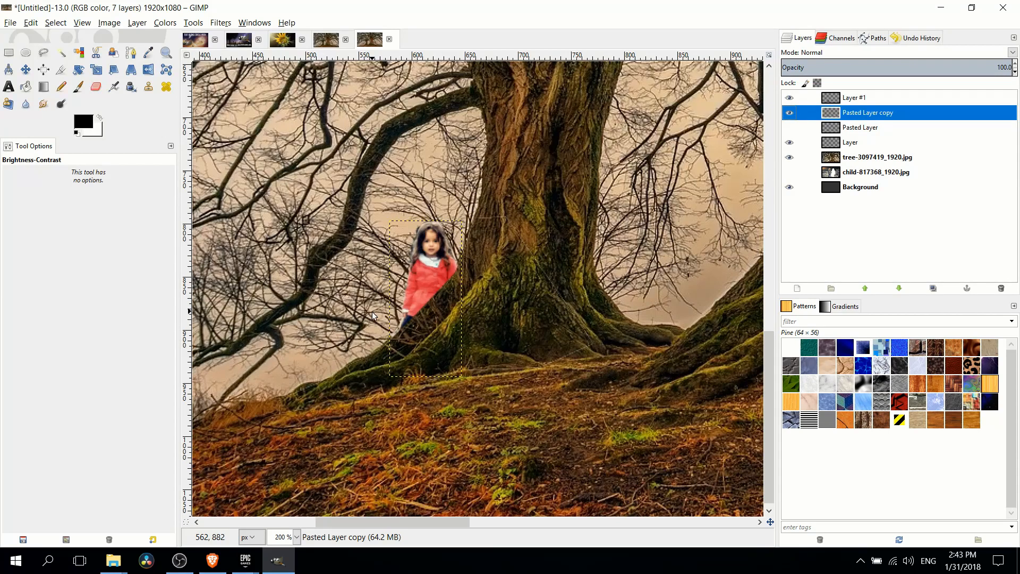
click(8, 52)
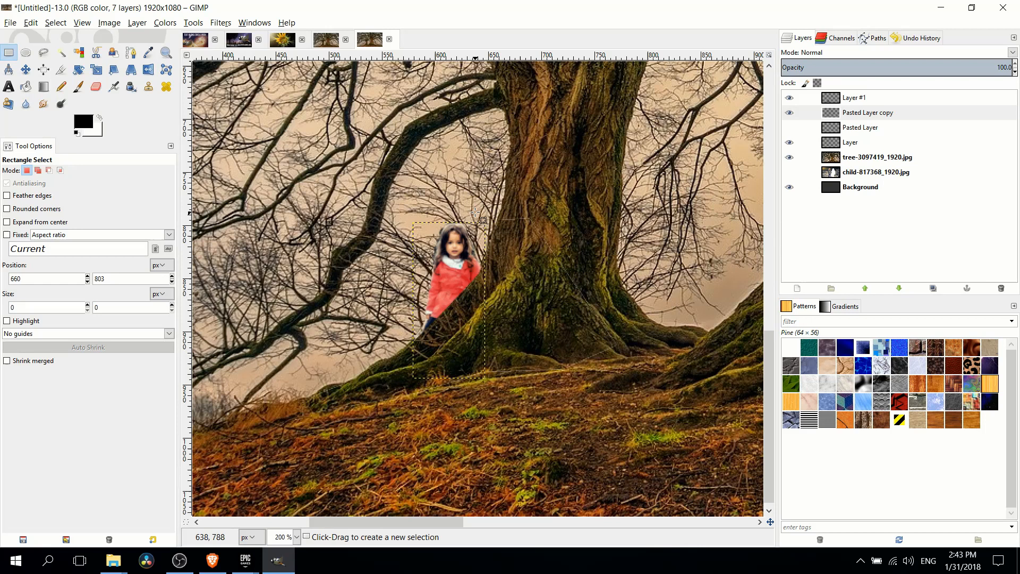
click(164, 22)
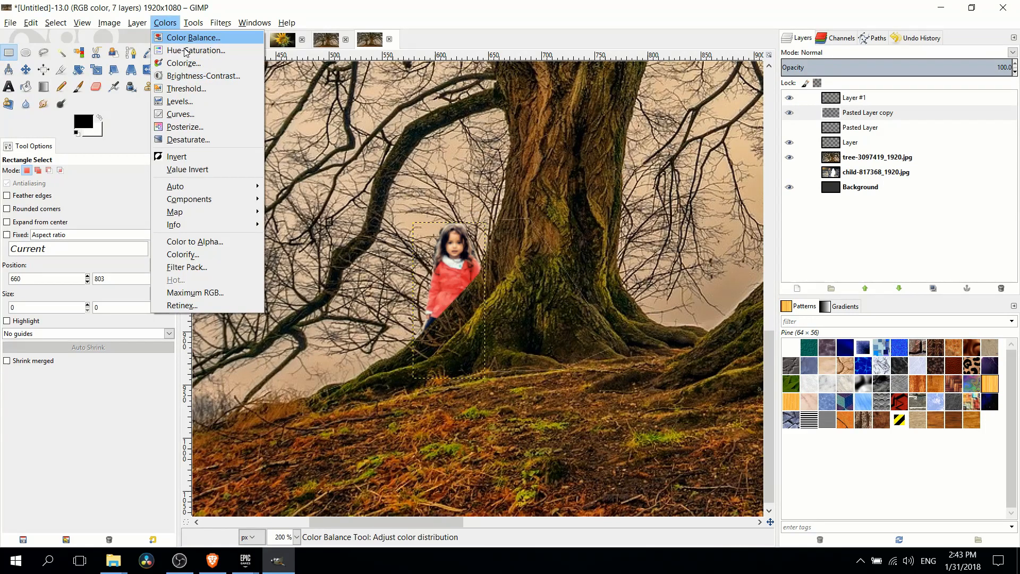
click(164, 23)
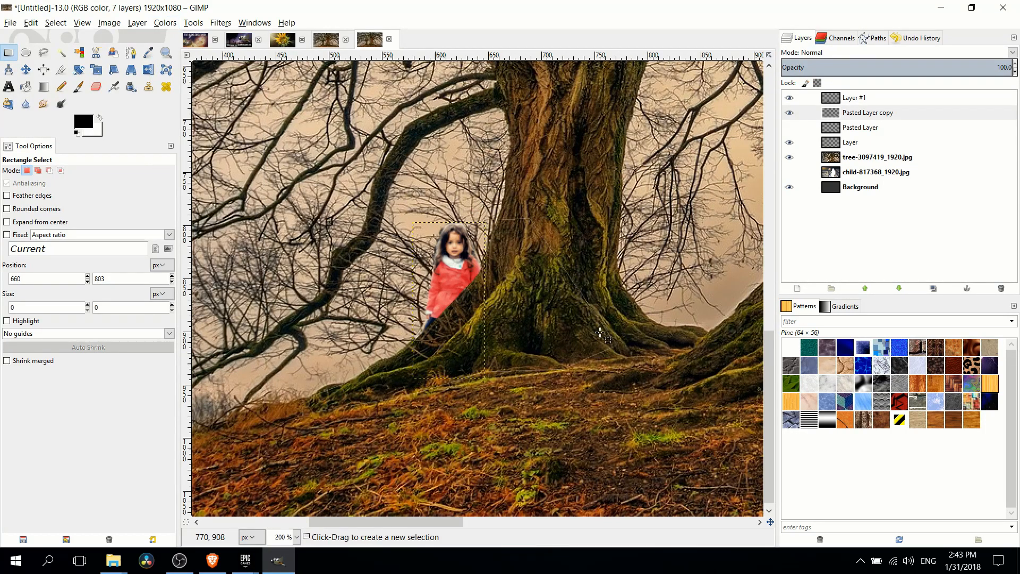
scroll(590, 297, down, 1)
scroll(576, 293, down, 1)
scroll(576, 292, down, 1)
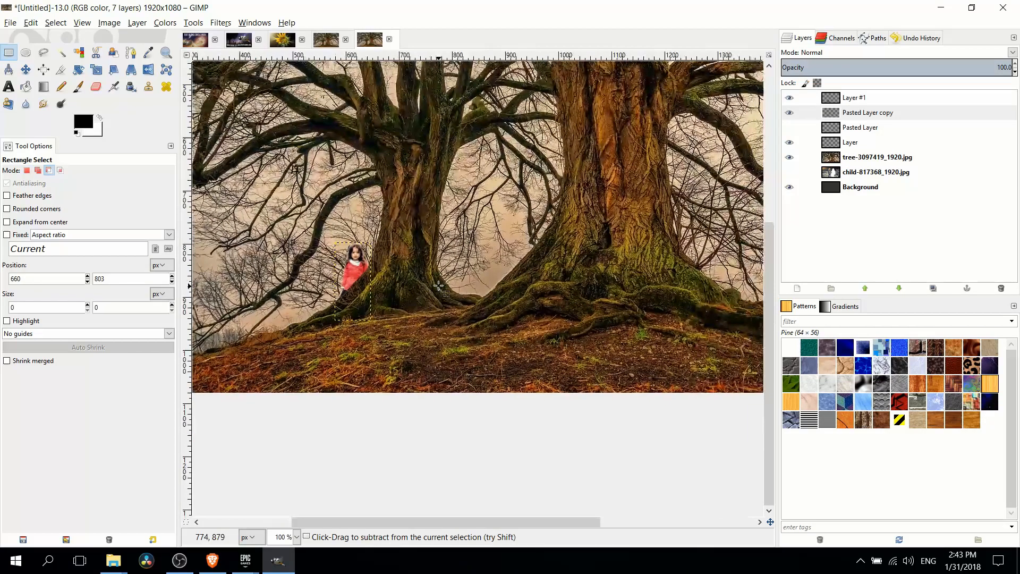
scroll(502, 287, up, 1)
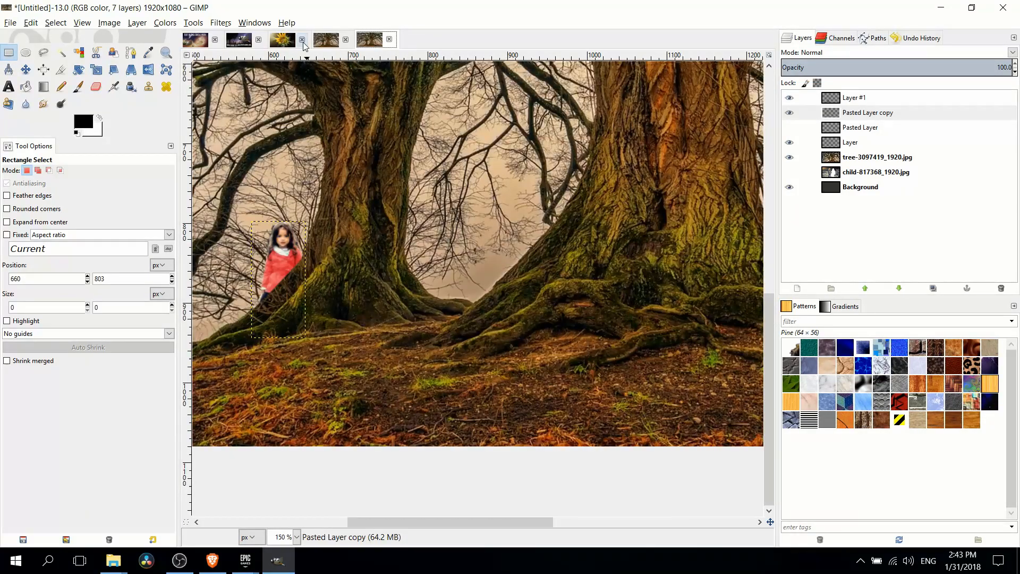
Copy the cut-out boy from the child photo and paste him onto a new transparent layer in the forest composite.
click(323, 40)
key(ctrl+x)
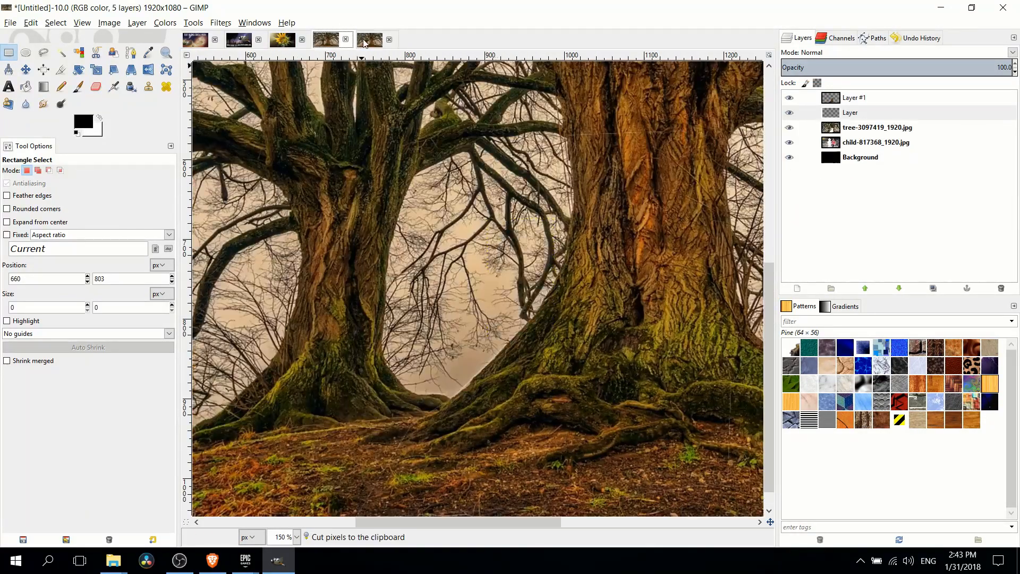
click(369, 40)
key(ctrl+v)
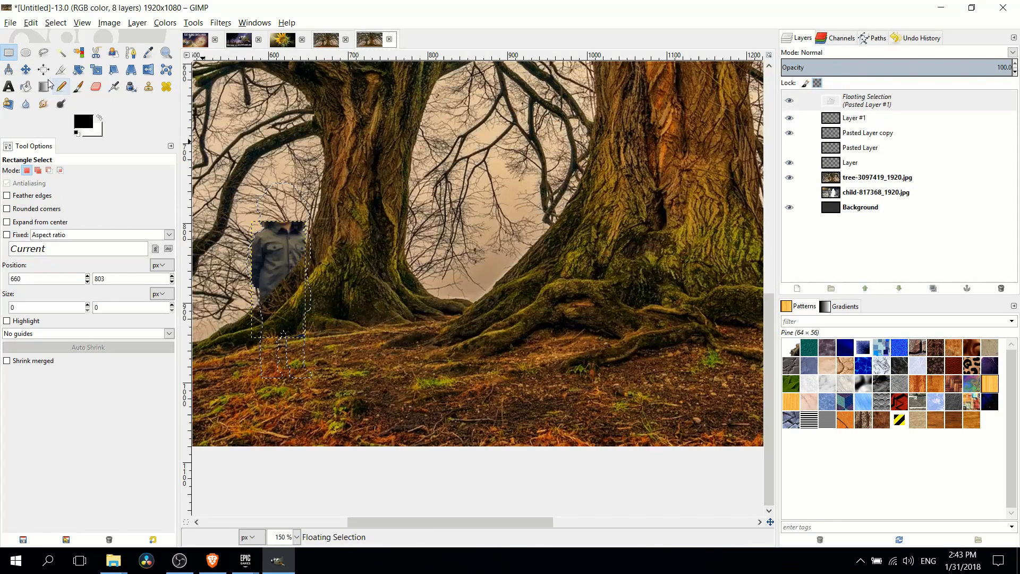
key(ctrl+z)
click(798, 289)
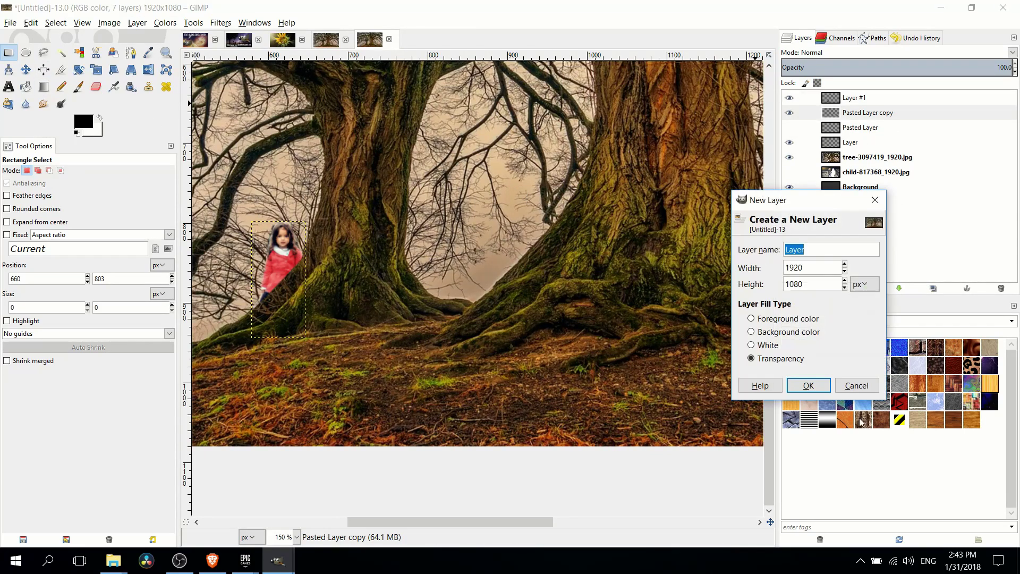
click(809, 384)
key(ctrl+v)
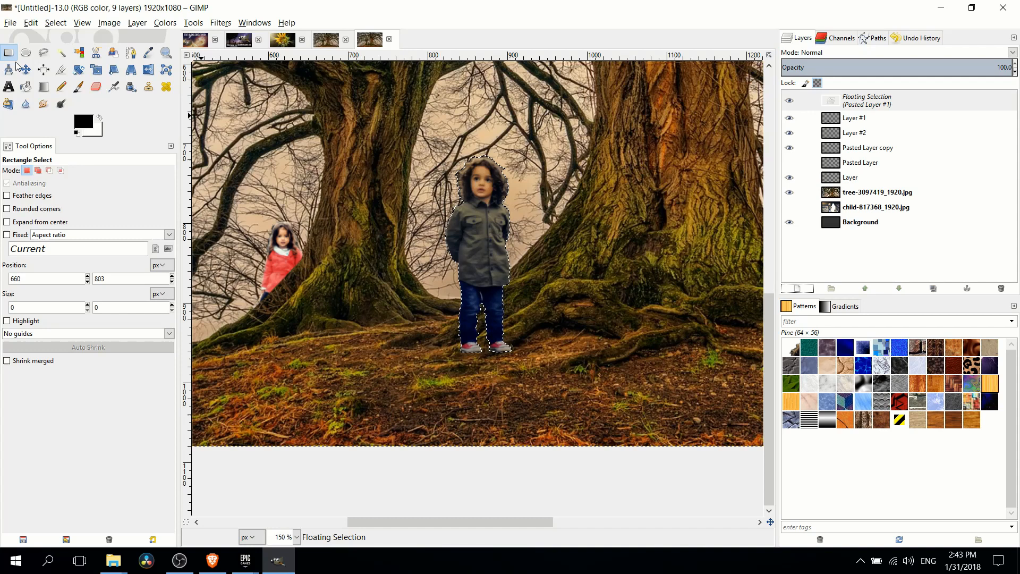
Move the boy onto the base of the right-hand tree and anchor the floating selection to the new layer.
key(m)
drag(491, 240, 531, 208)
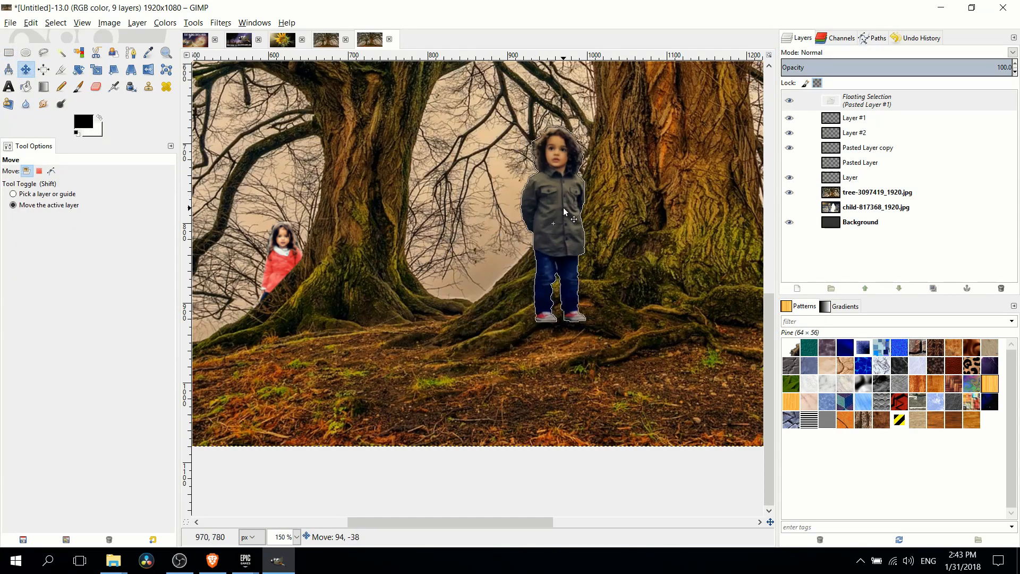
scroll(530, 207, up, 1)
click(868, 100)
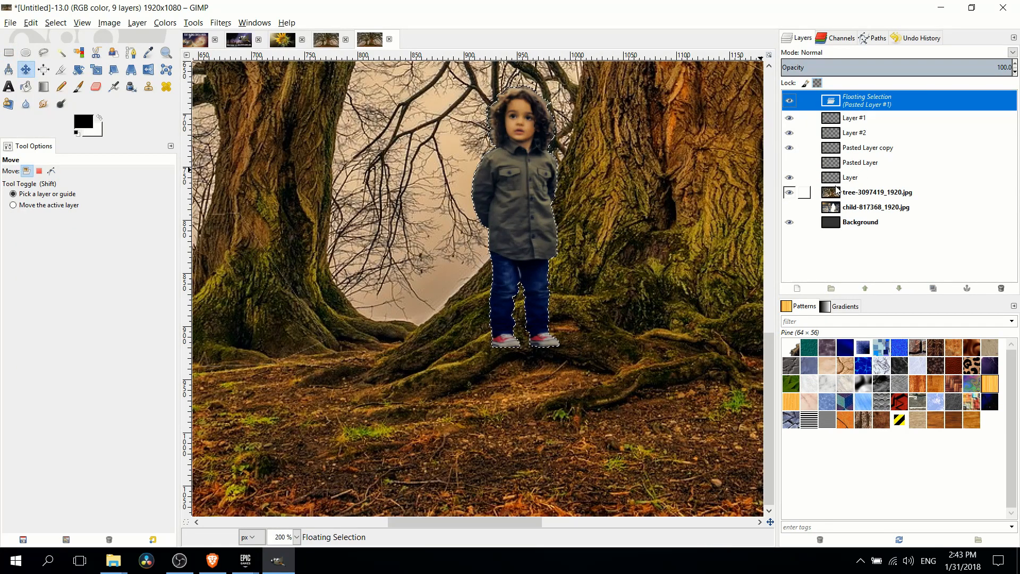
click(8, 53)
key(ctrl+h)
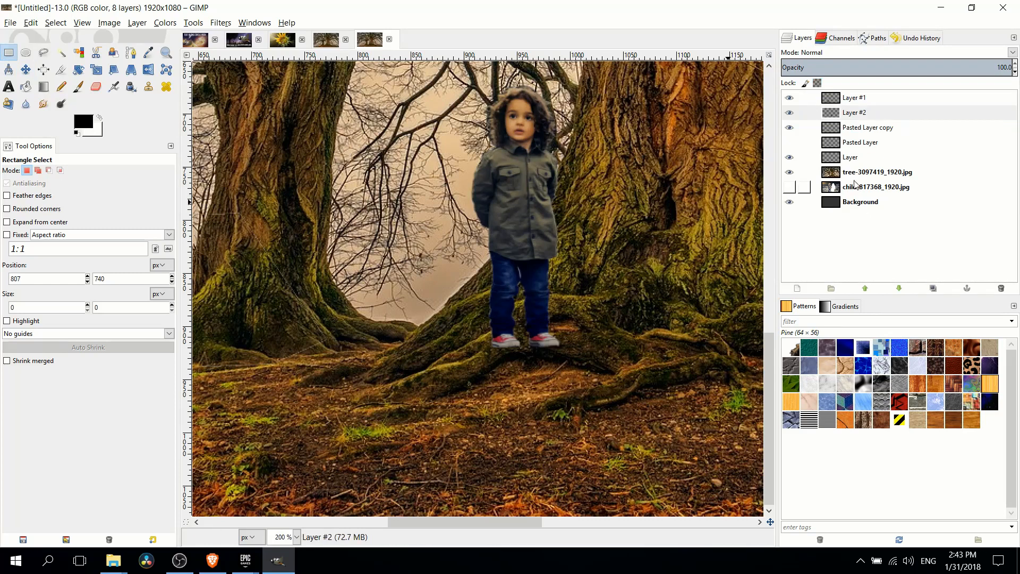
click(855, 173)
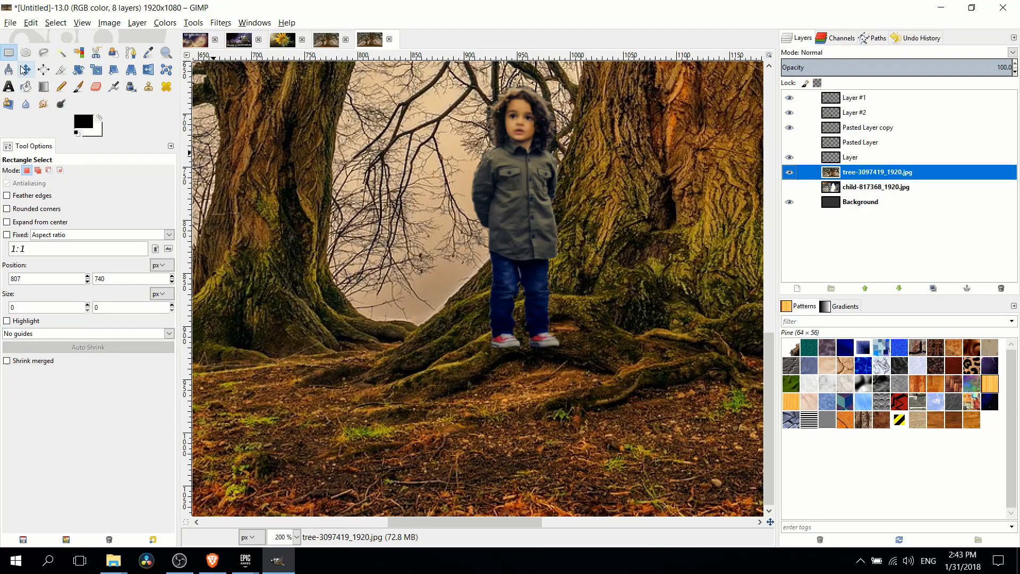
Hide the boy's layer and outline the right-hand trunk base and roots with a closed path.
click(789, 112)
scroll(479, 287, right, 3)
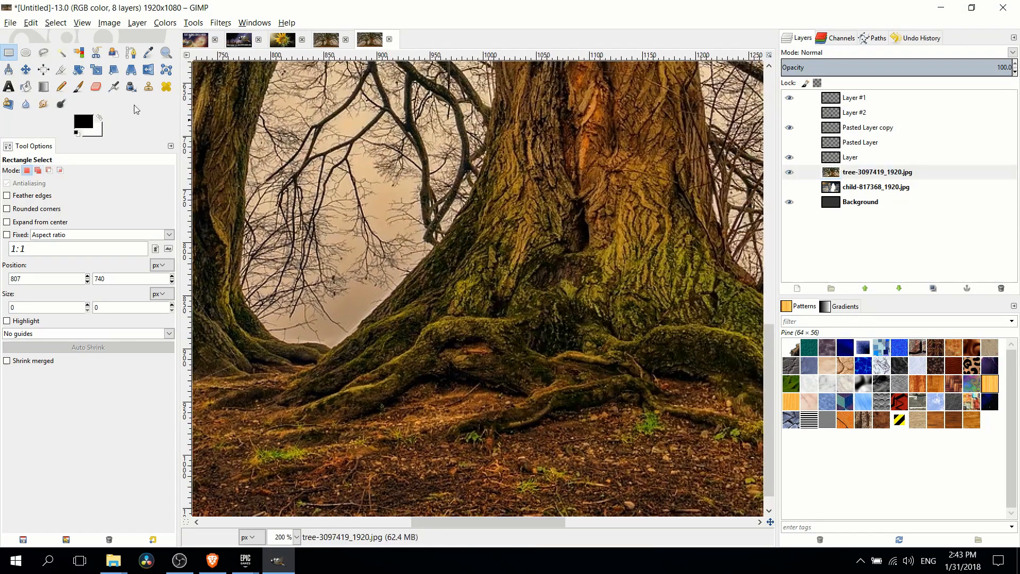
click(131, 53)
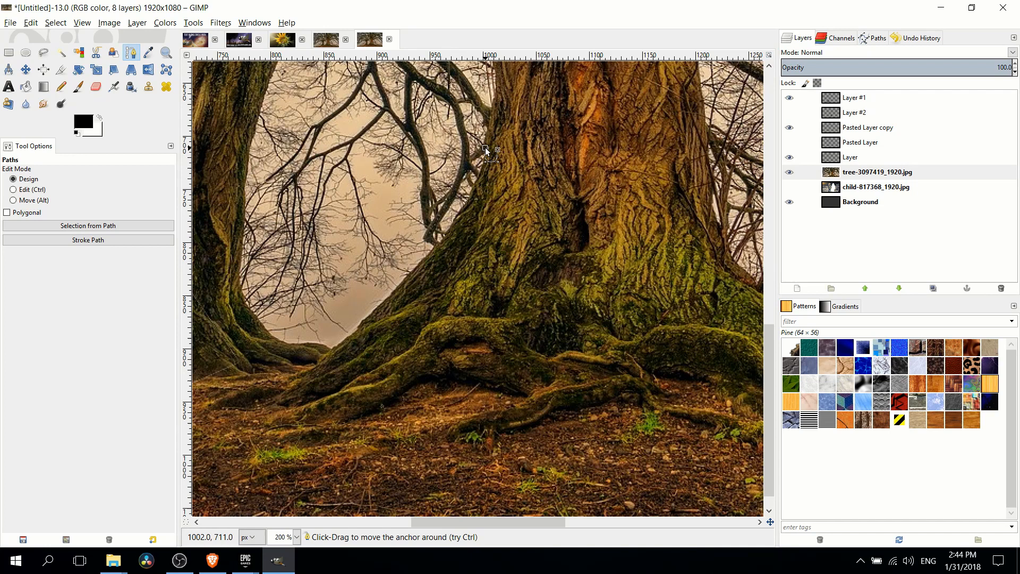
click(474, 190)
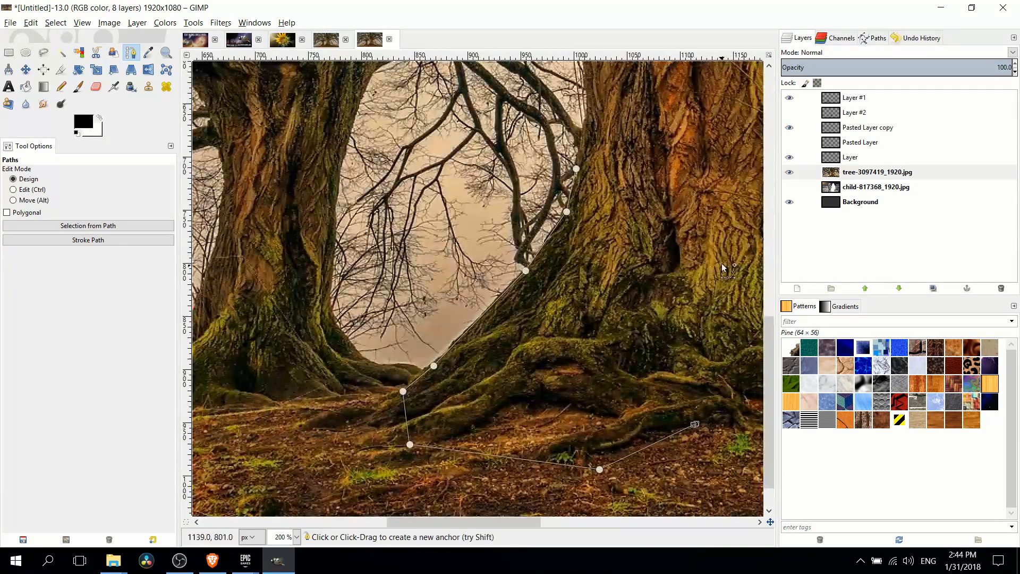
click(720, 265)
click(699, 166)
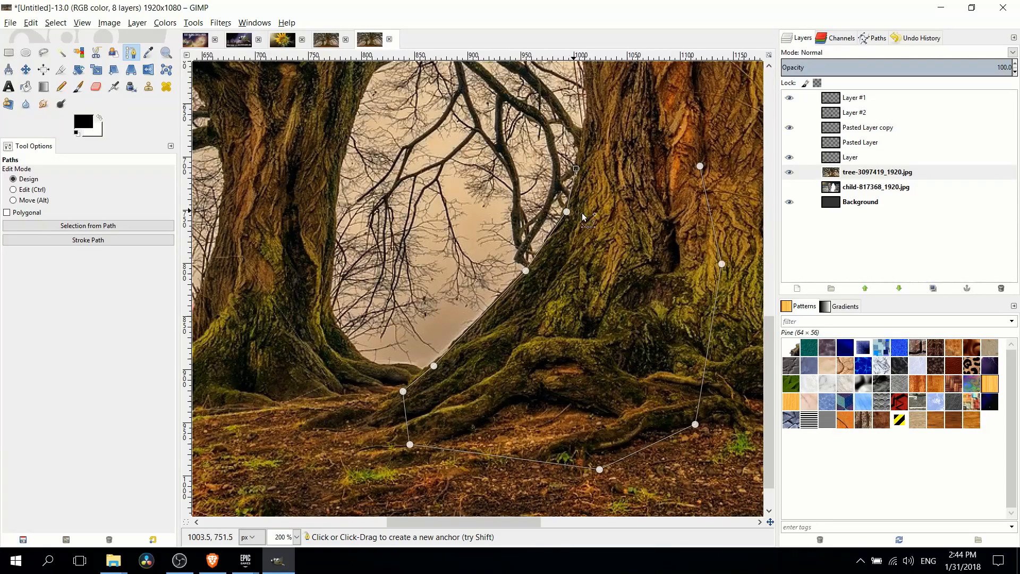
scroll(584, 217, down, 3)
scroll(584, 218, up, 2)
scroll(559, 215, up, 2)
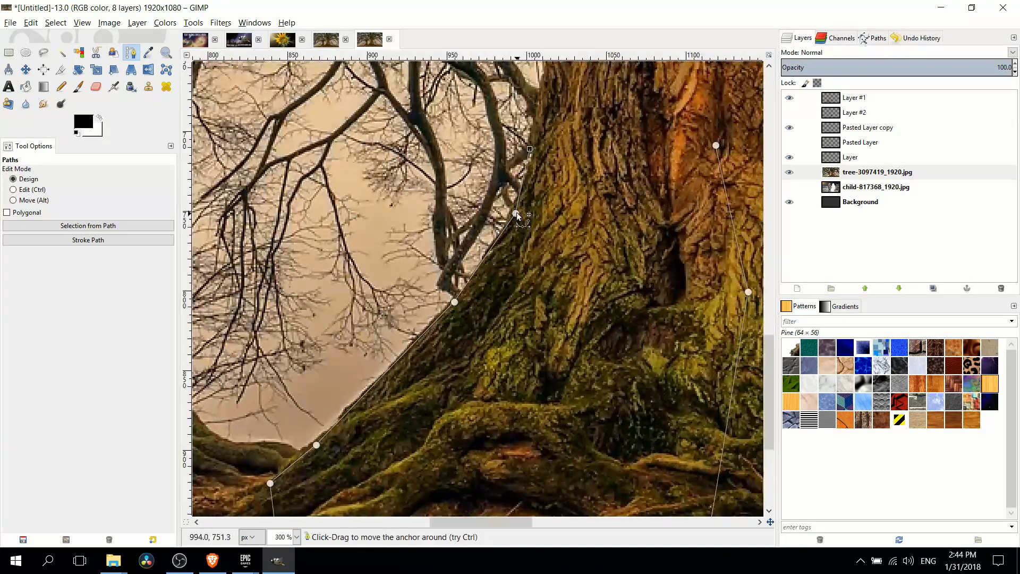
drag(517, 212, 513, 213)
drag(528, 149, 534, 151)
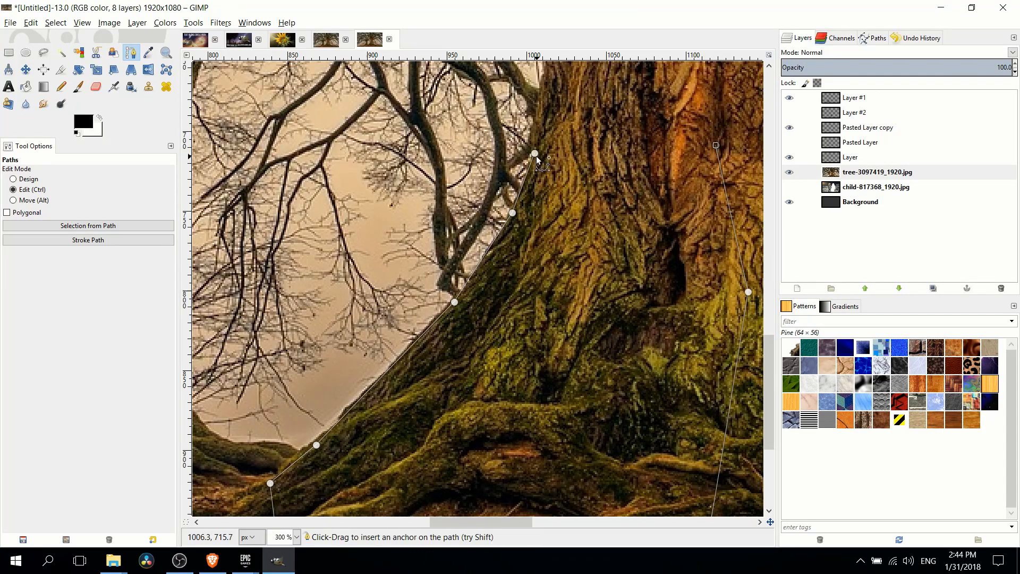
scroll(539, 160, down, 1)
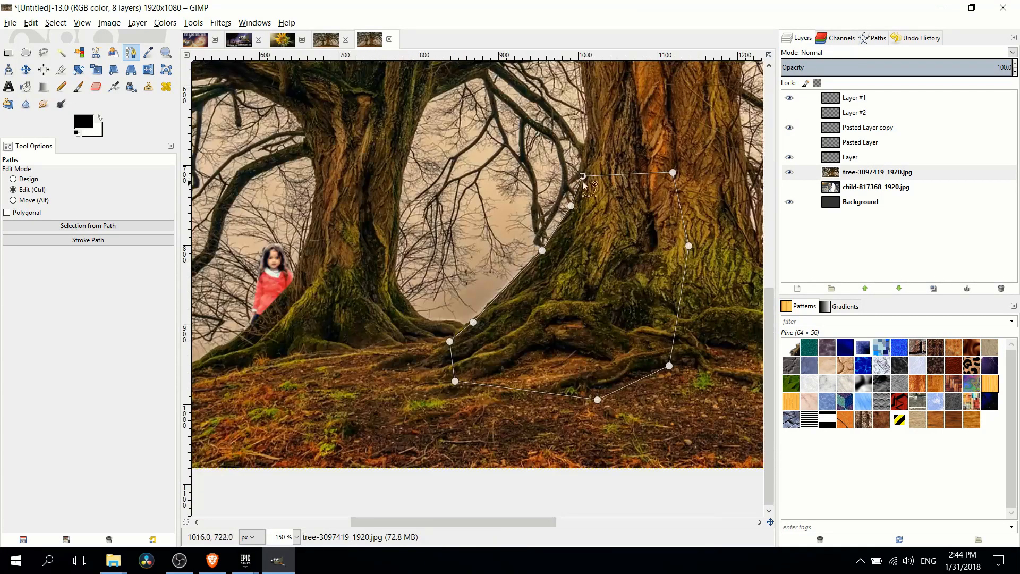
scroll(585, 185, right, 2)
Turn the trunk-base path into an active selection and return to the layers list.
click(873, 39)
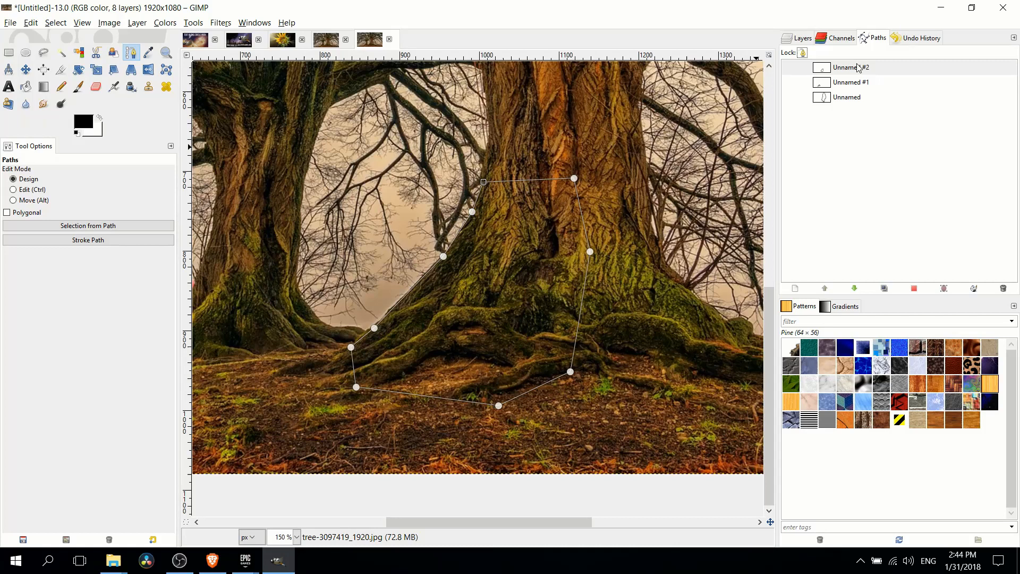
right_click(860, 67)
click(885, 189)
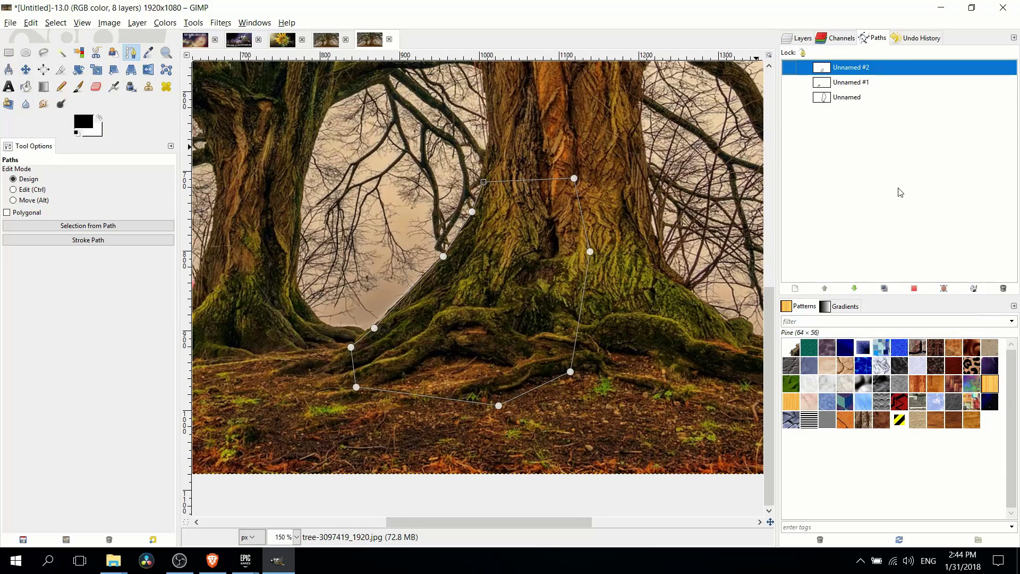
click(801, 39)
Cut the trunk base from the tree photo, paste and anchor it above the boy, then fit the image in view.
click(855, 172)
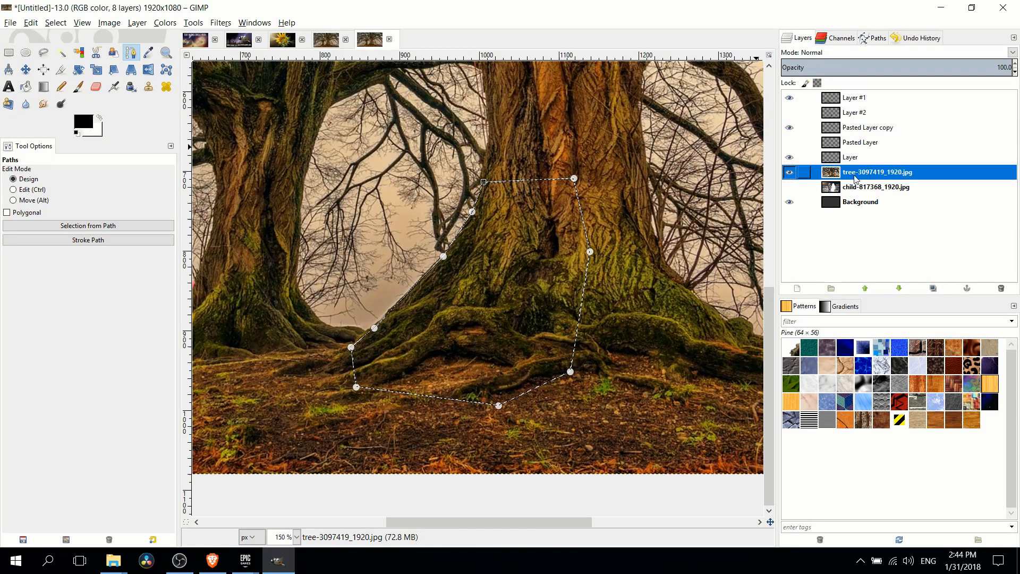
key(ctrl+x)
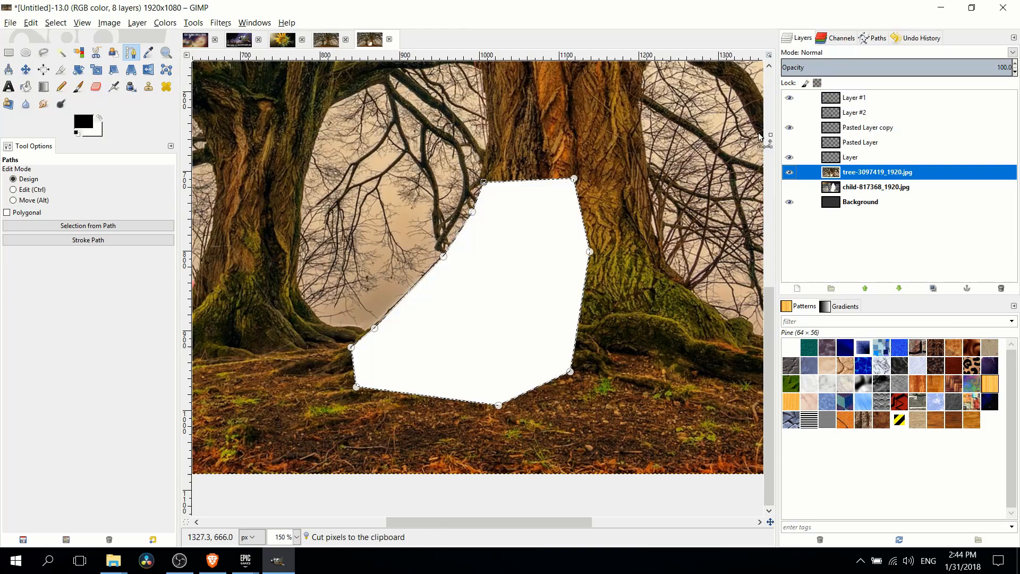
click(854, 97)
key(ctrl+v)
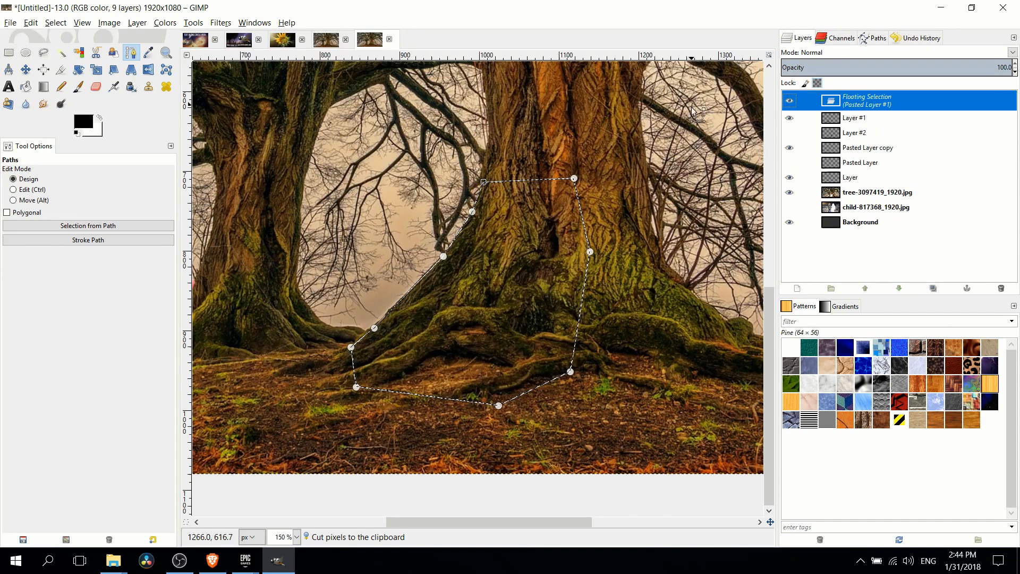
scroll(573, 193, left, 3)
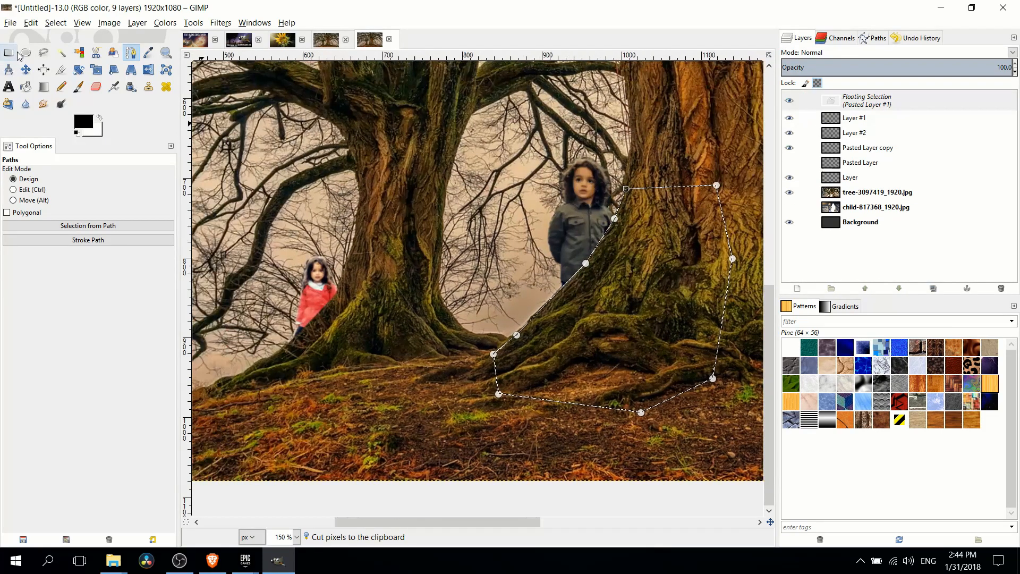
key(r)
click(478, 152)
key(shift+ctrl+j)
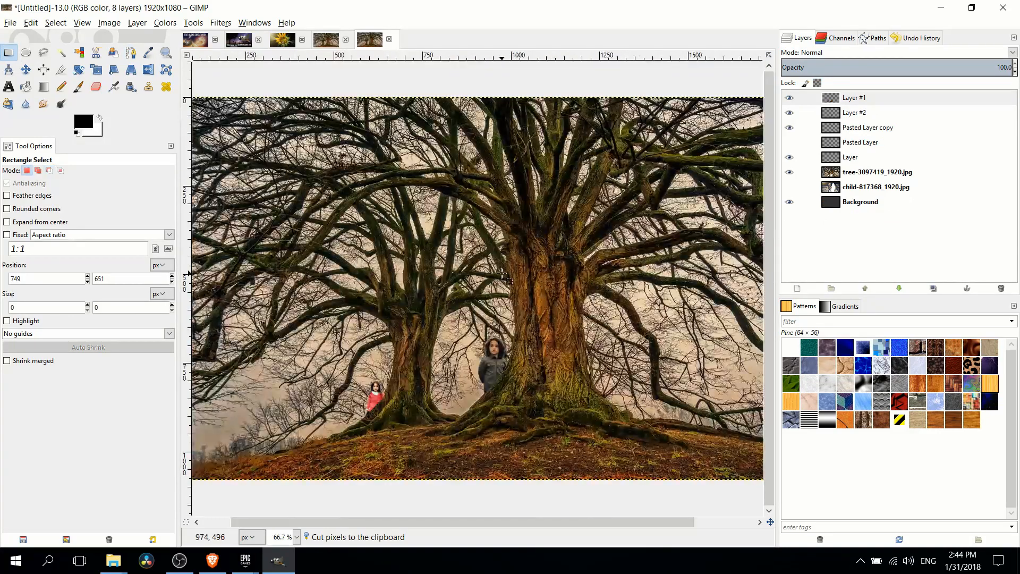
scroll(502, 271, down, 3)
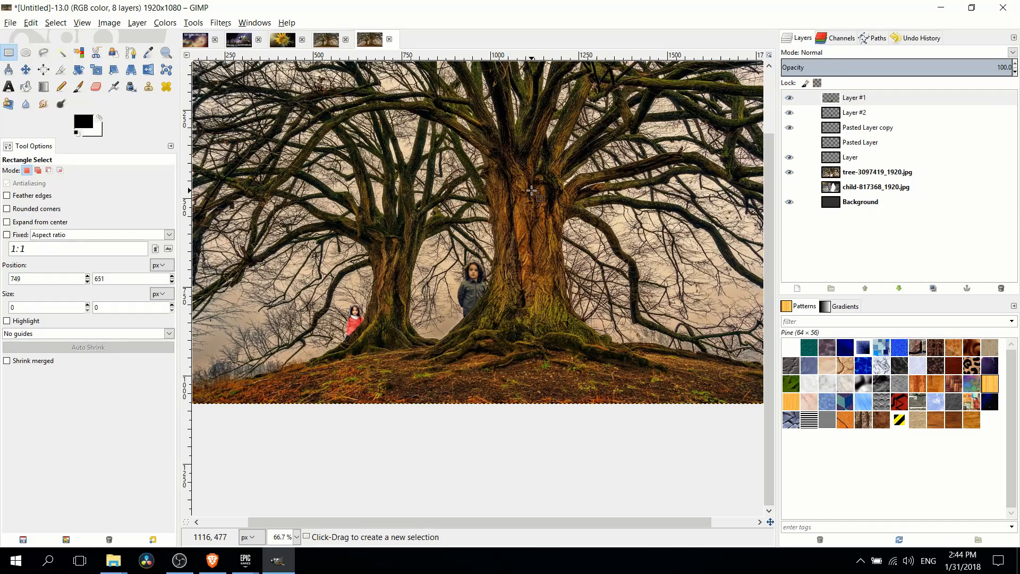
scroll(542, 239, up, 1)
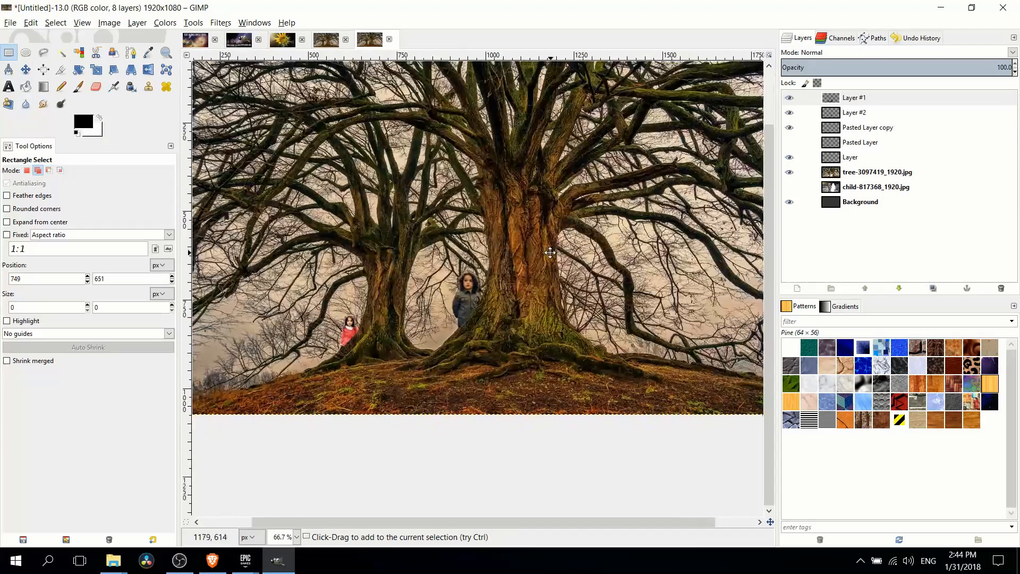